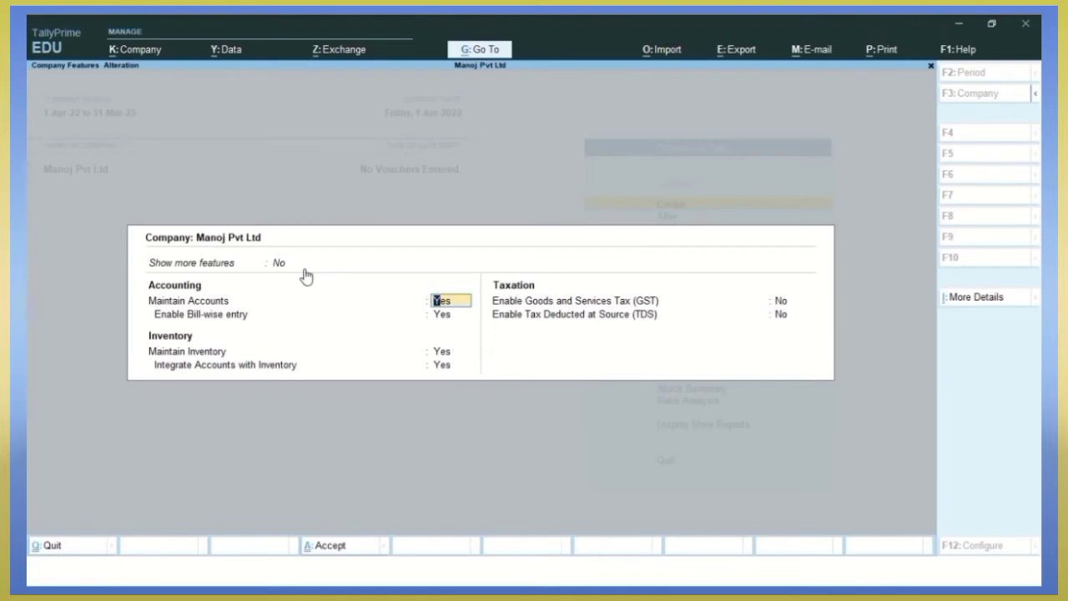
Step: Keep accounts and bill-wise entry enabled in the company features and accept them
key(Return)
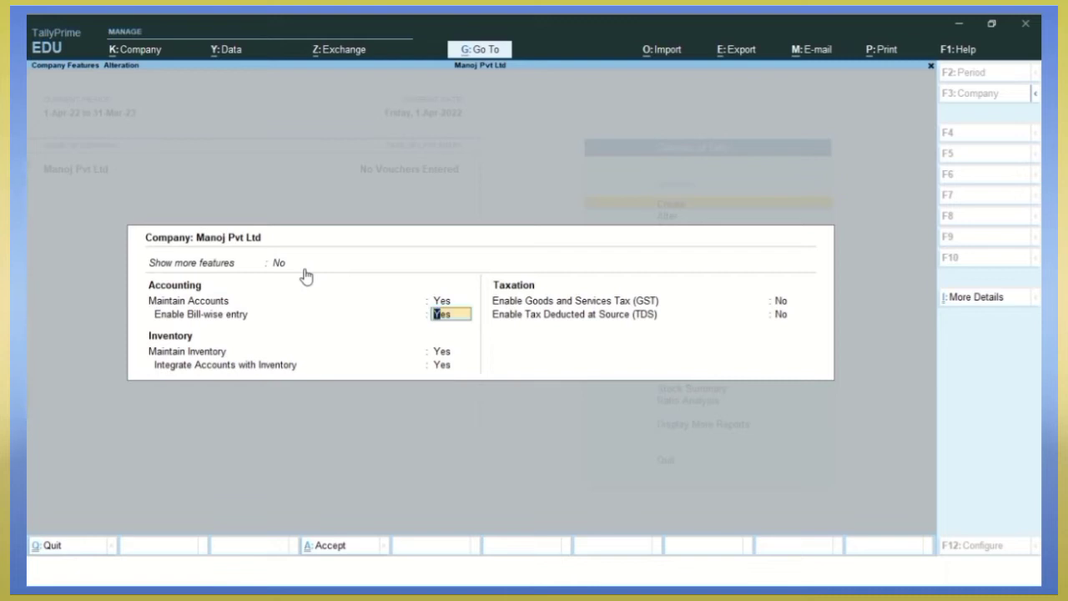
key(ctrl)
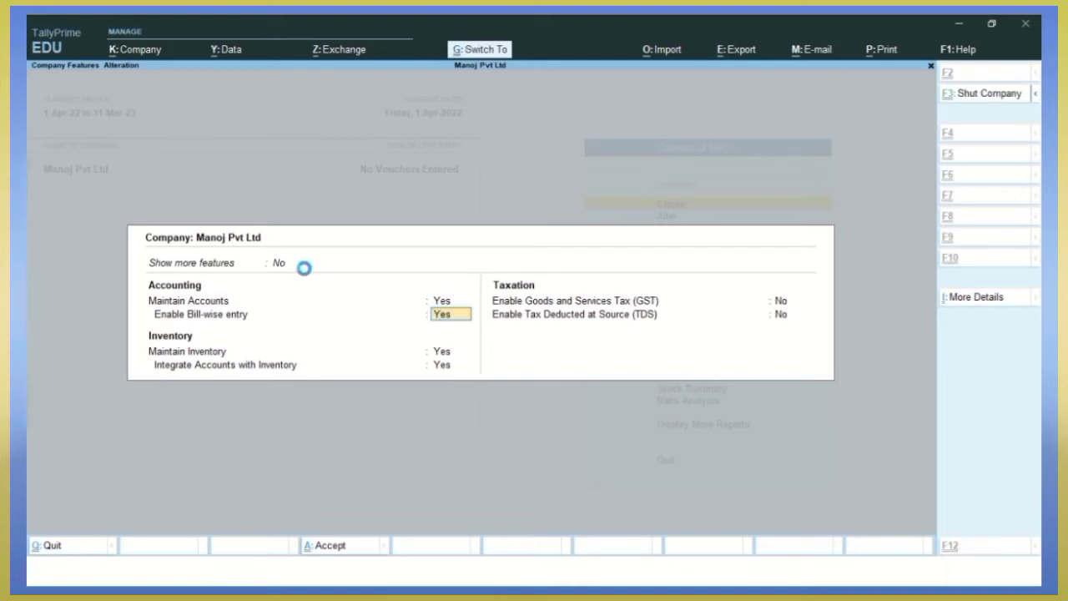
key(ctrl+a)
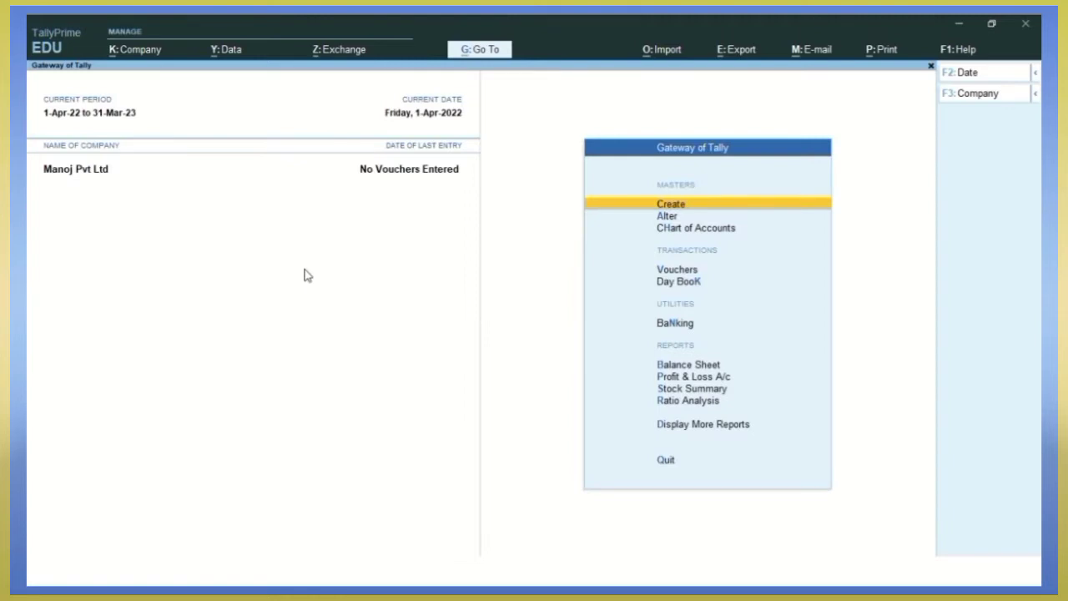
Step: Create a new ledger named Minu Pvt Ltd under the Sundry Debtors group
key(Return)
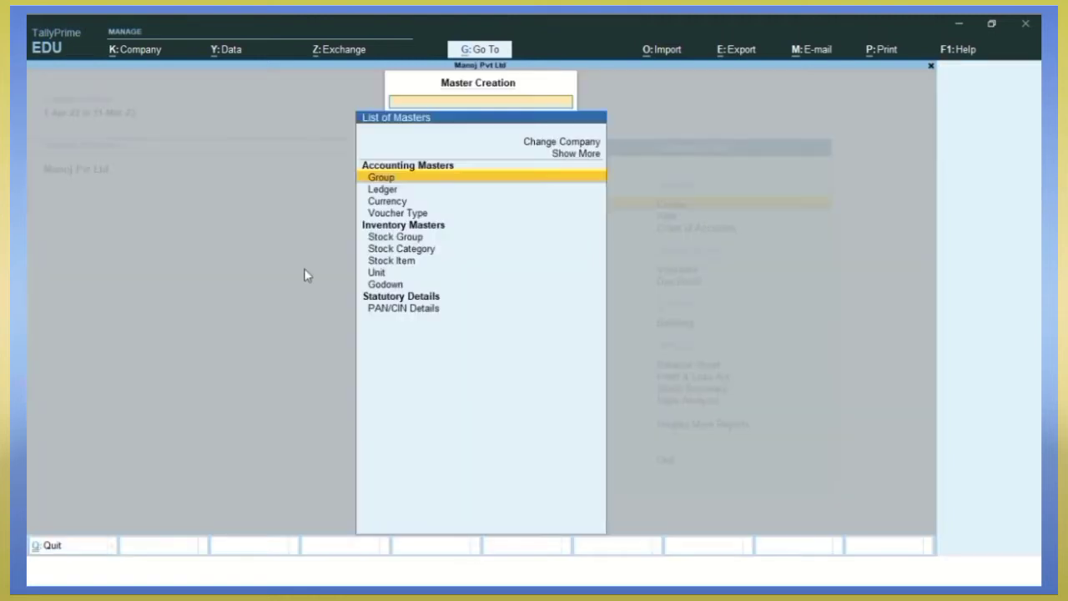
key(Down)
key(Down)
key(Up)
key(Return)
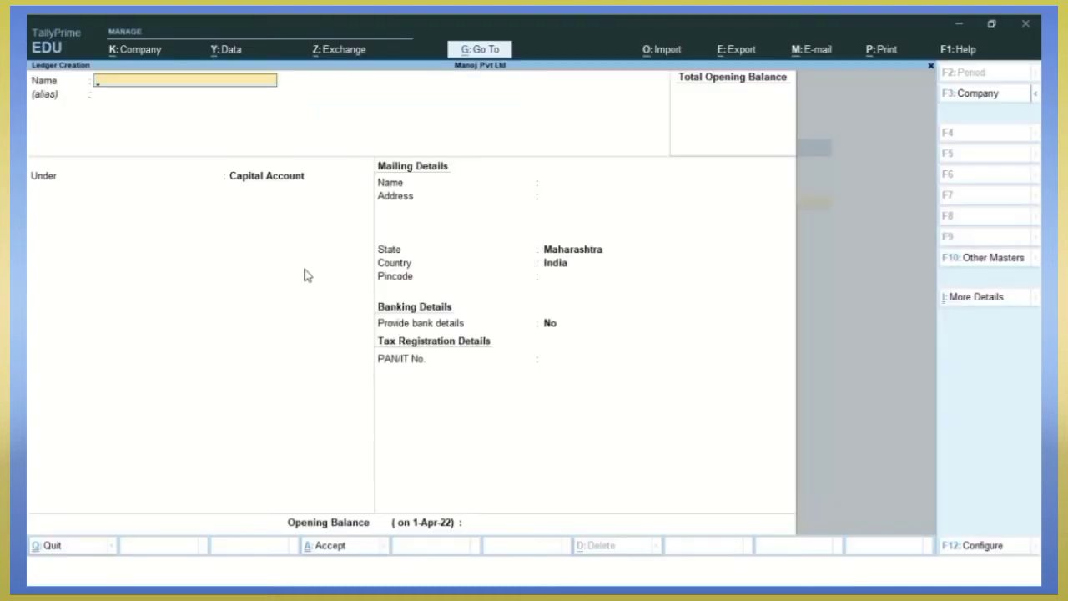
text(Minu Pvt Ltd)
key(Return)
key(Return)
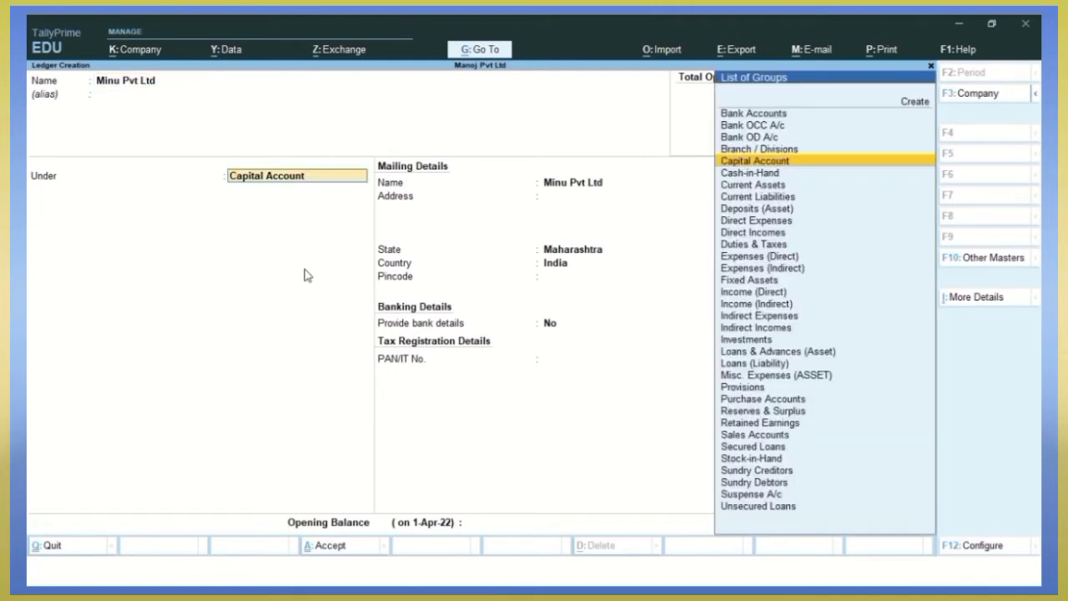
text(Debtor)
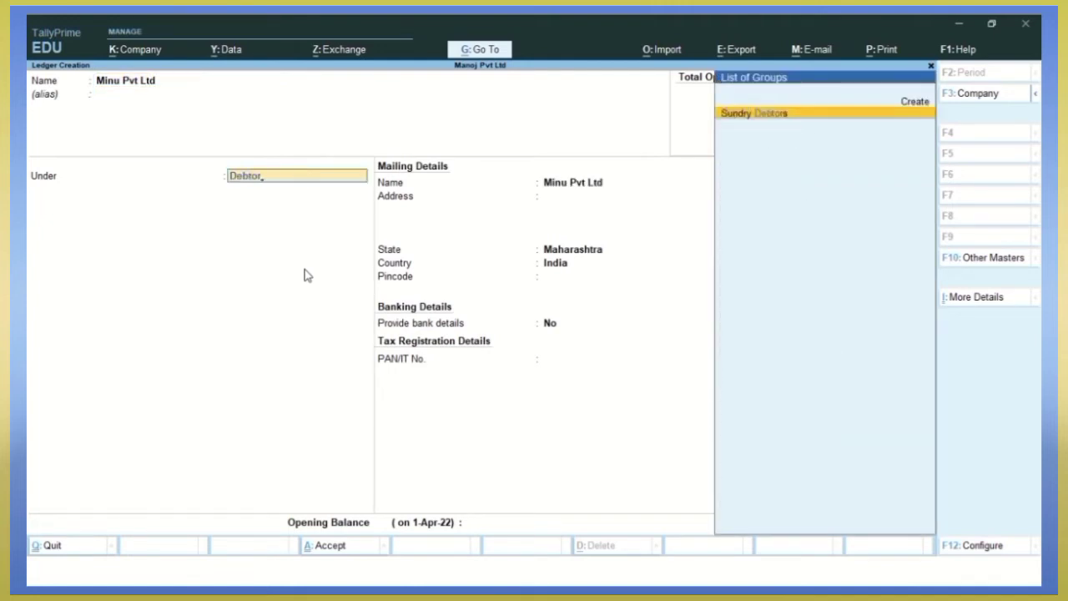
key(Return)
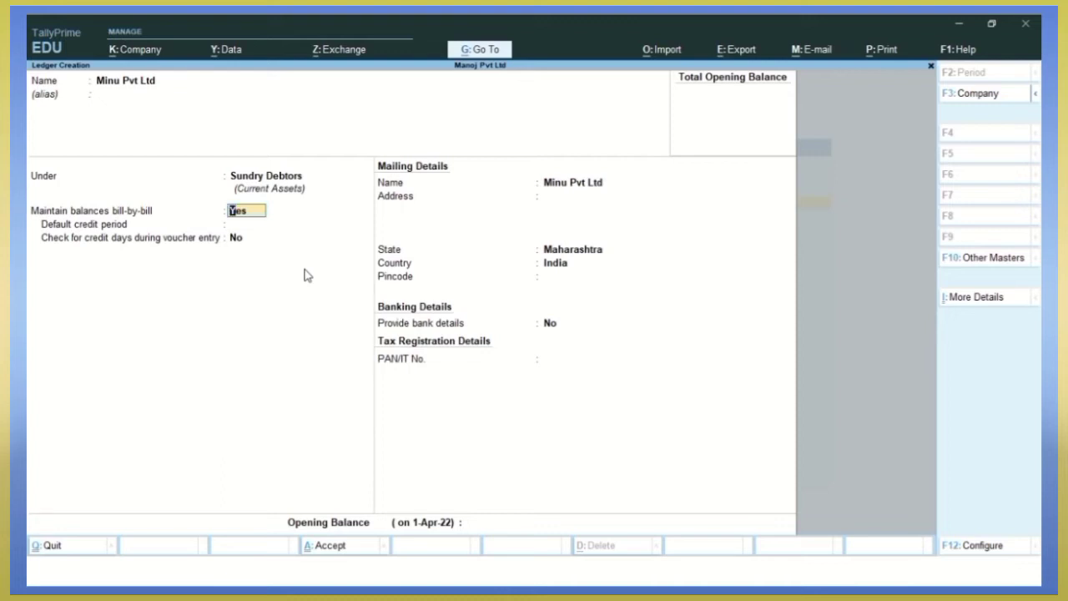
Step: Keep bill-by-bill balances and the default mailing, banking and tax details, and enter an opening balance of 5,00,000 Dr
key(Return)
key(Return)
key(Return)
key(Return)
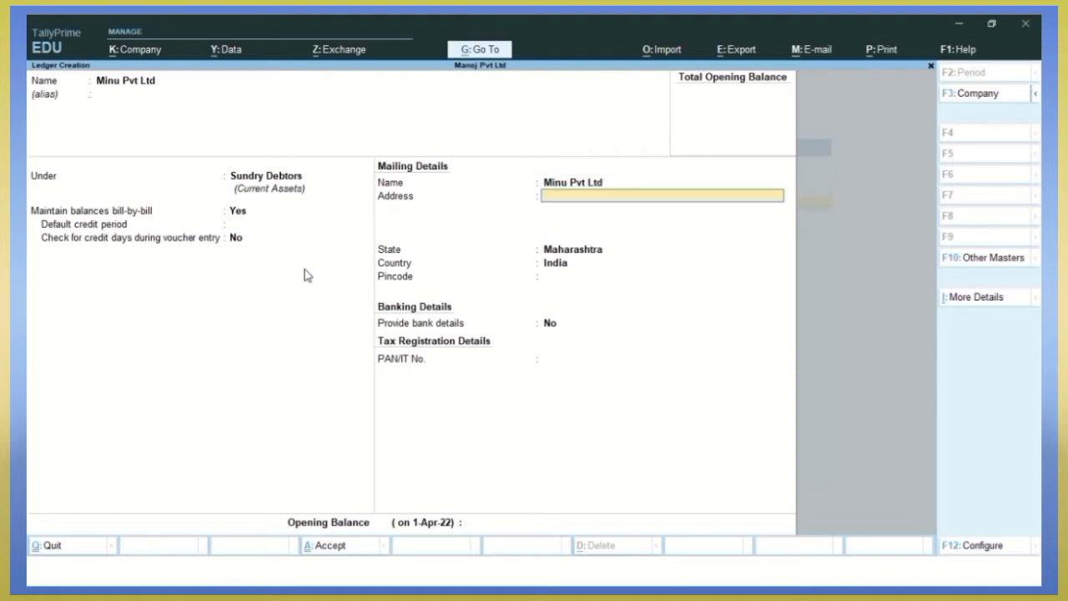
key(Return)
key(Return)
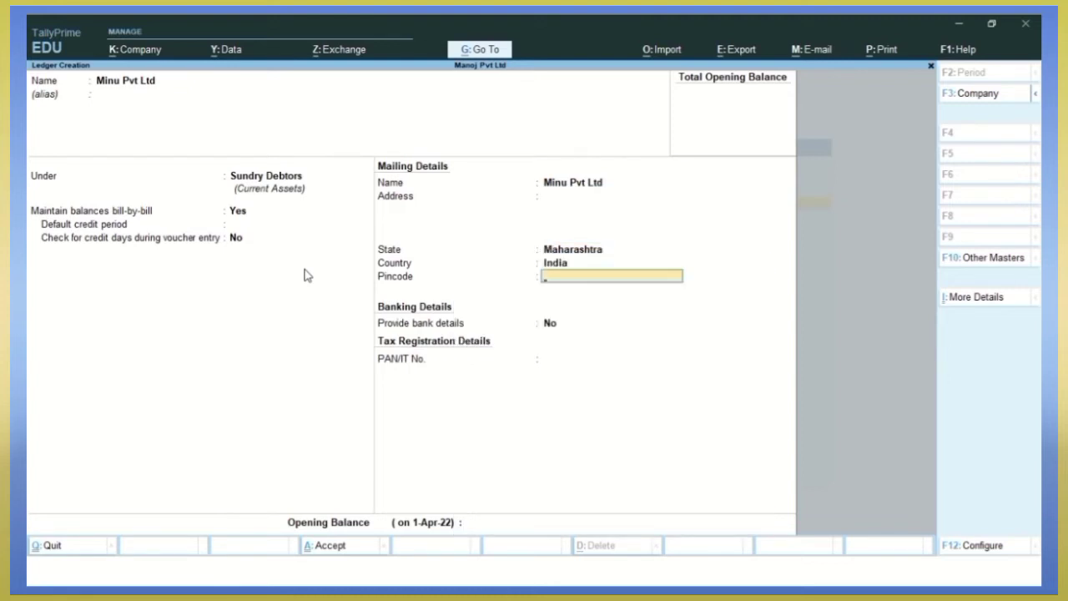
key(Return)
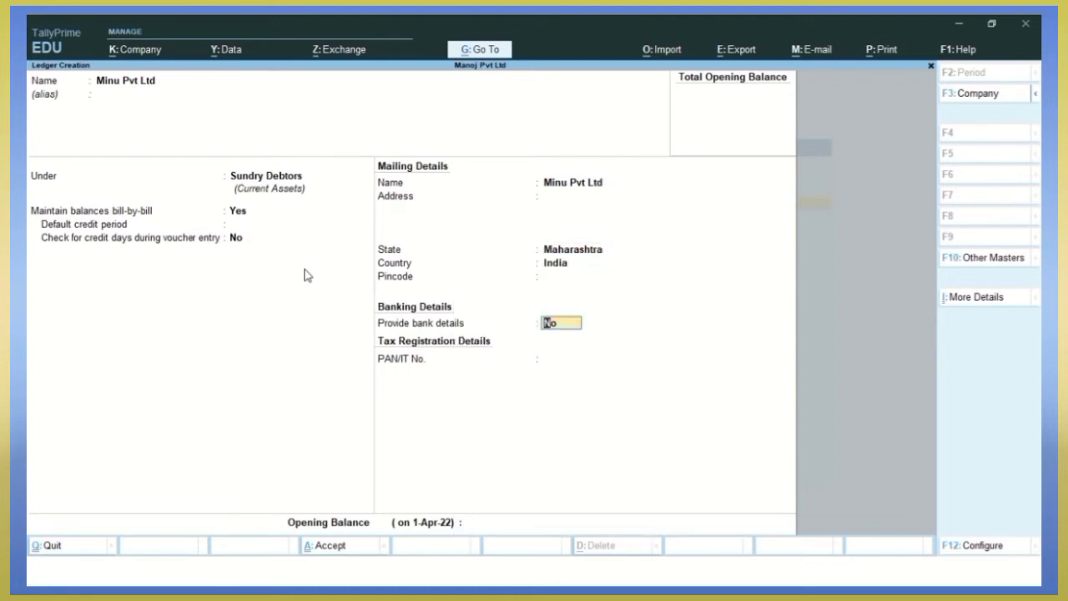
key(Return)
key(Return)
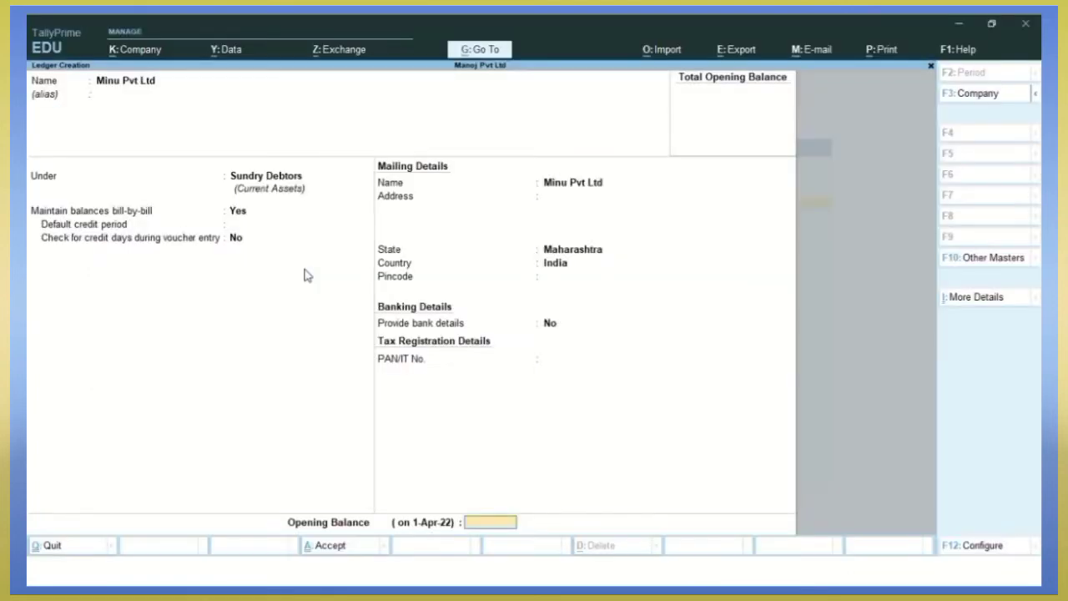
text(5,00,000)
key(Return)
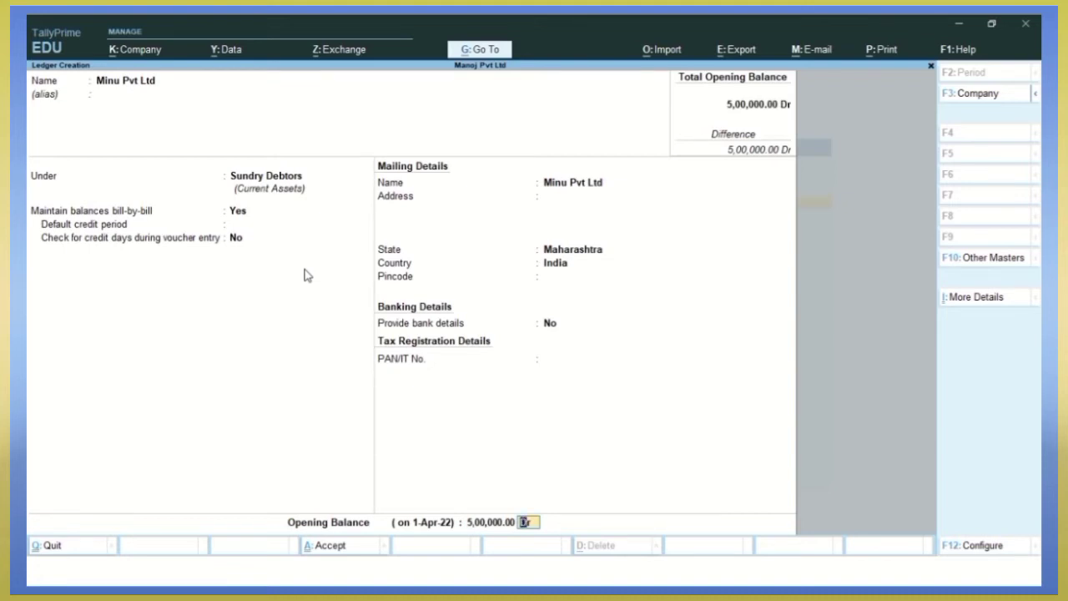
key(Return)
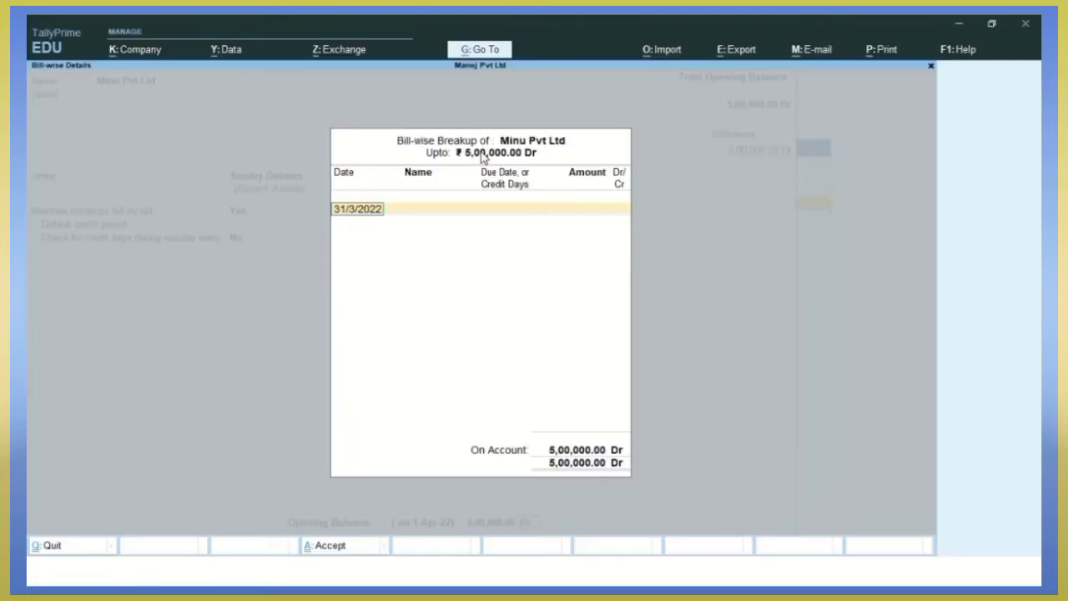
Step: Add the first bill to the bill-wise breakup, dated 1/1/2022 and named Inv/0015
text(1/1)
key(Return)
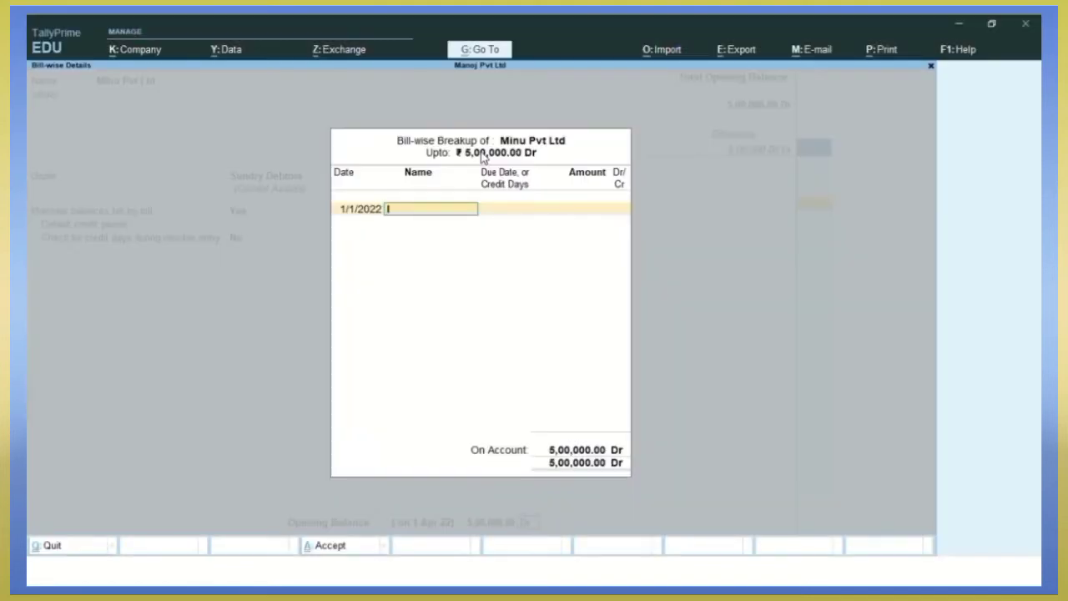
text(Inv/015)
key(BackSpace)
key(BackSpace)
key(BackSpace)
text(0015)
key(Return)
Step: Give bill Inv/0015 a credit period of 30 days and an amount of 88,000 Dr
text(3)
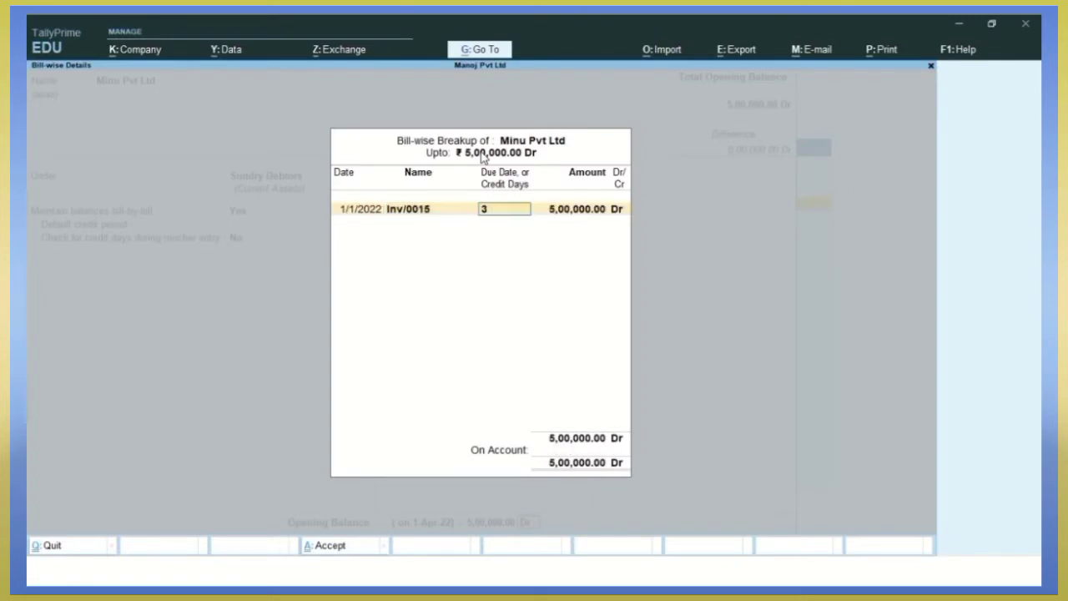
text(0)
key(Return)
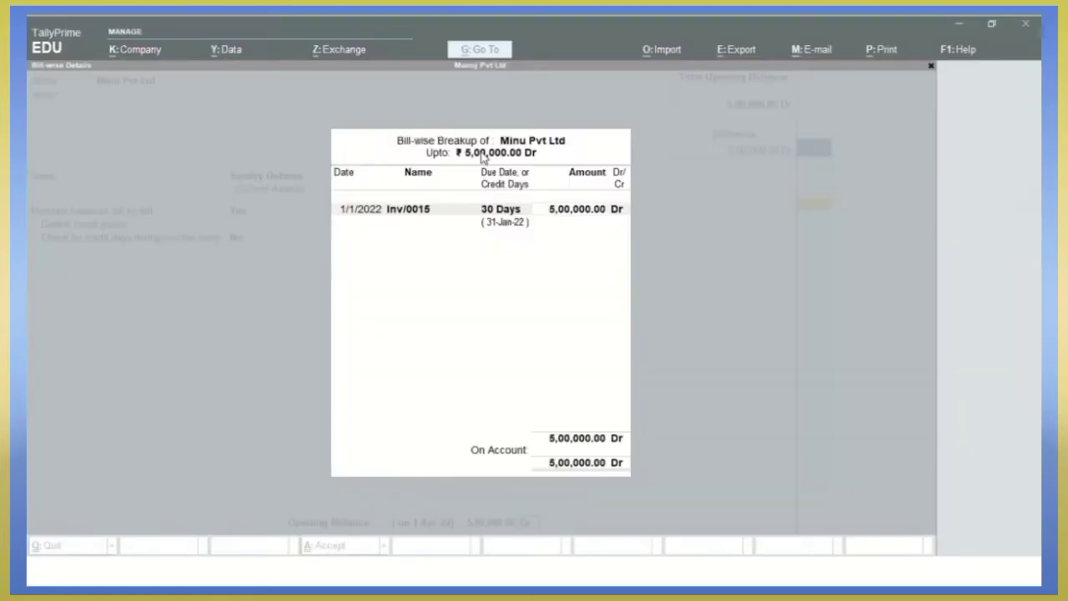
text(88000)
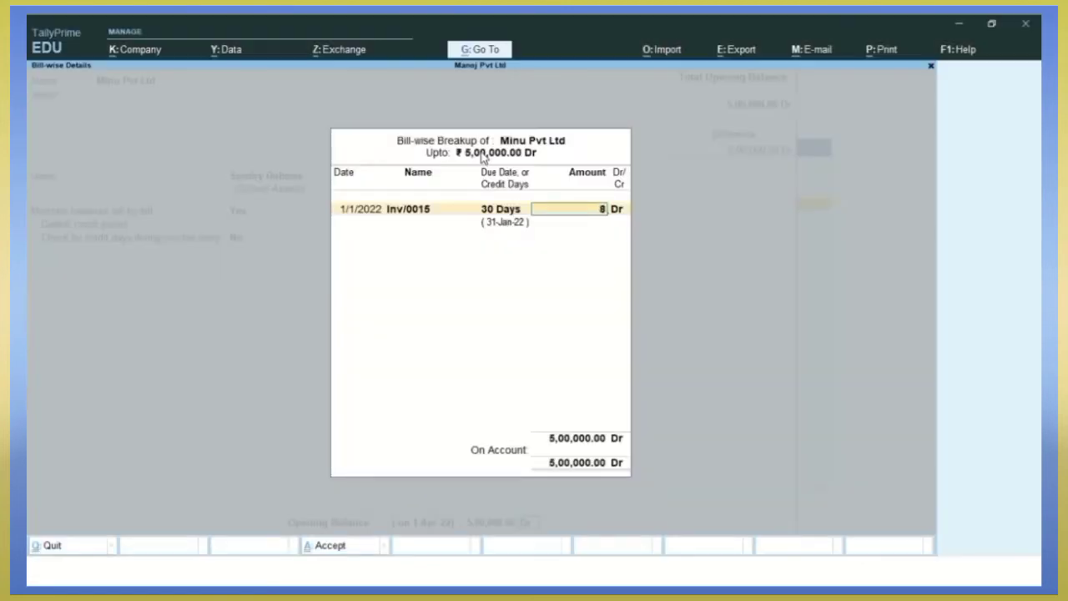
key(Return)
key(Return)
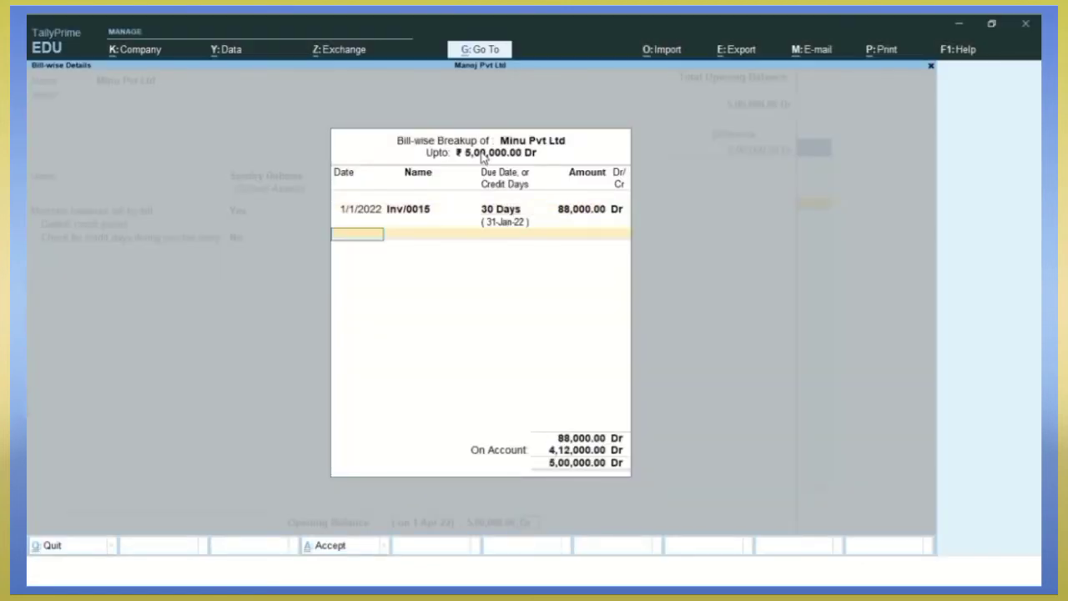
Step: Add a second bill dated 31/1/2022 and named INV/0074, as listed in the example table
text(31/01)
key(Return)
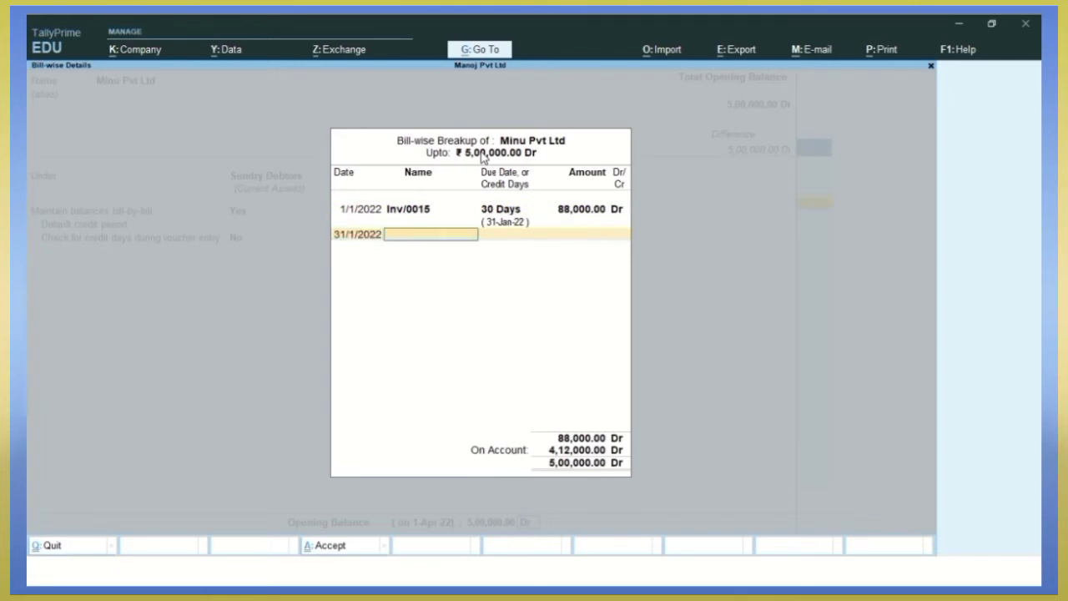
text(INV/)
key(alt+Tab)
key(alt+Tab)
text(/0074)
key(Return)
Step: Give bill INV/0074 a credit period of 30 days and an amount of 1,75,000 Dr
text(30)
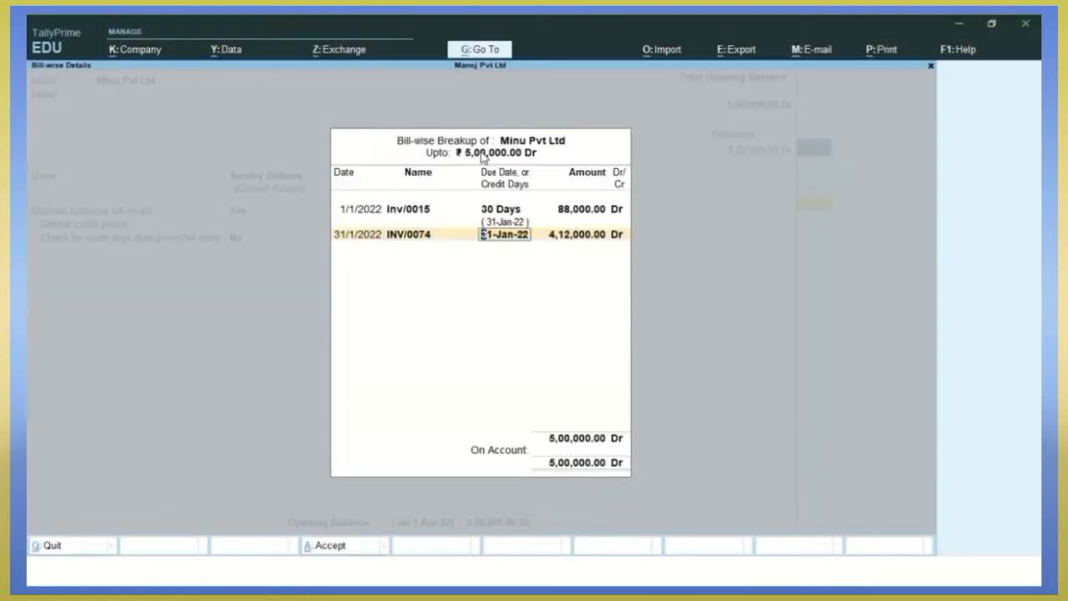
key(Return)
key(alt+Tab)
key(alt+Tab)
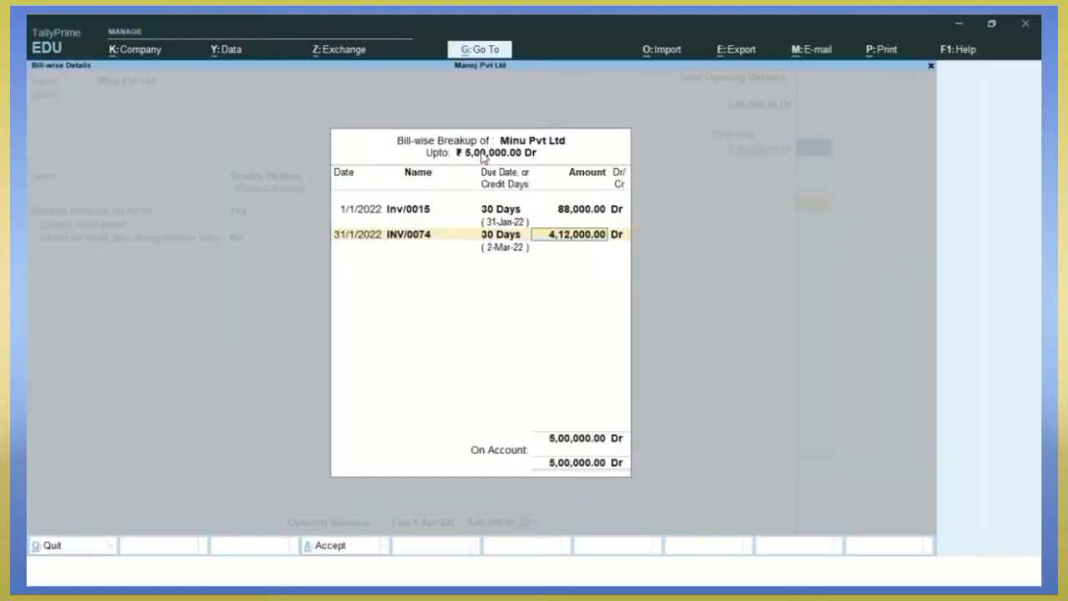
text(175000)
key(Return)
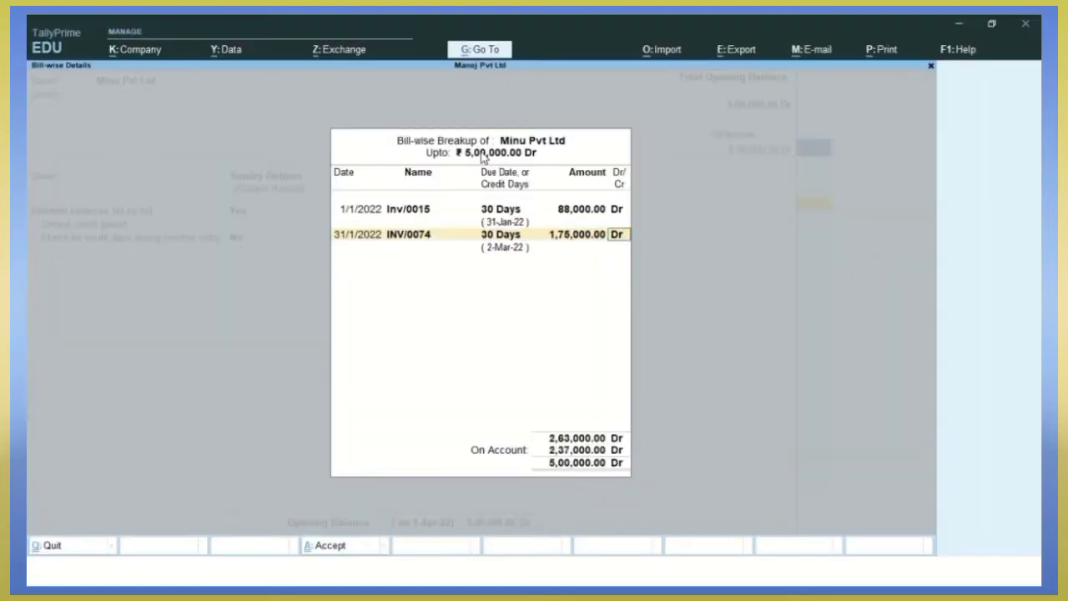
key(Return)
Step: Consult the Example 1 table and add a third bill dated 1/2/2022 and named INV/0106
key(alt+Tab)
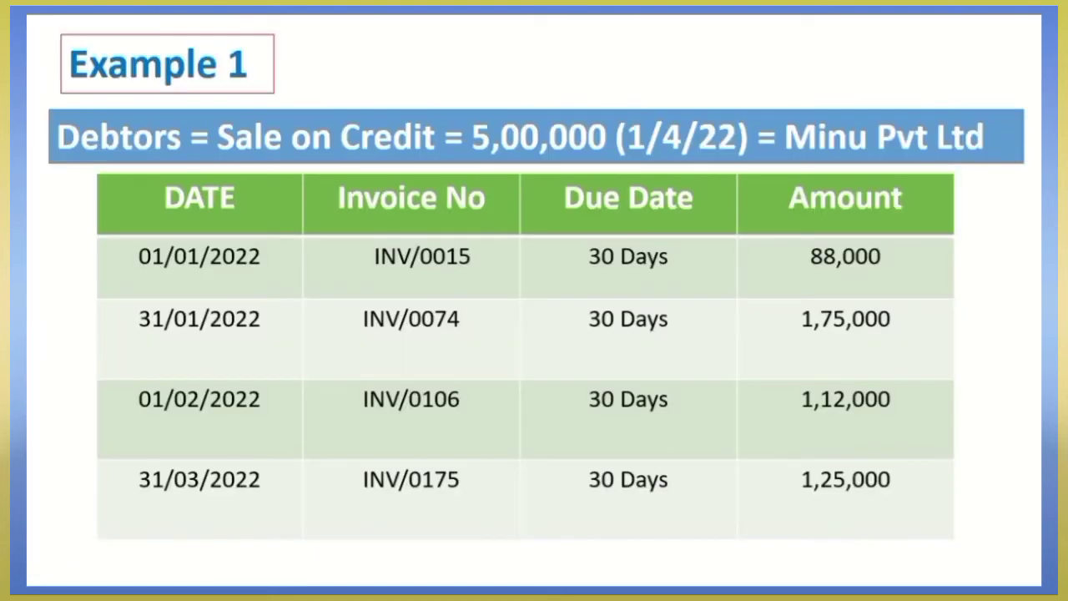
key(alt+Tab)
text(01/02)
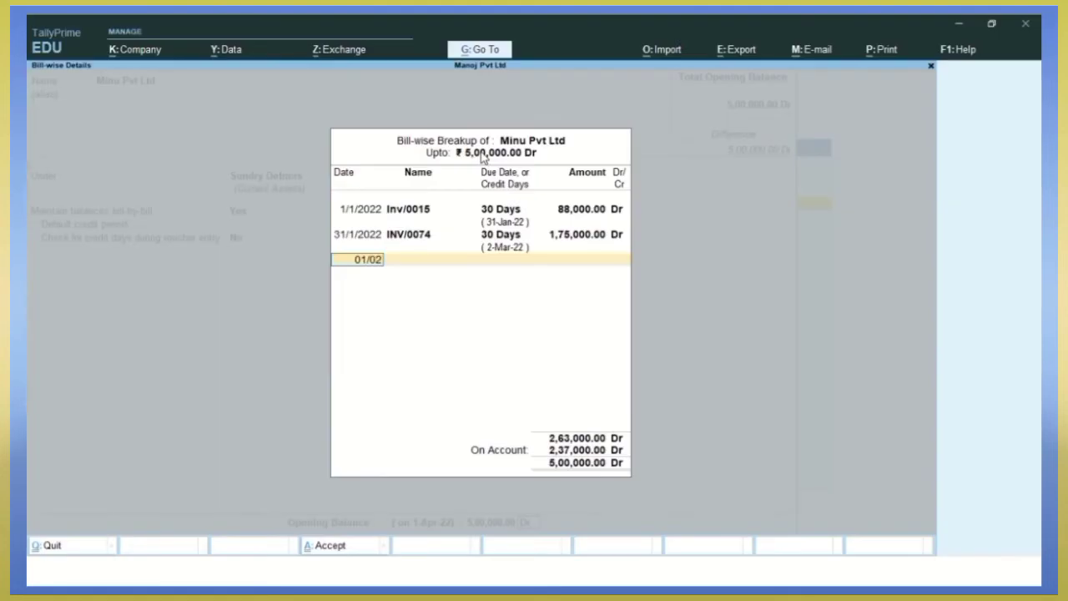
key(Return)
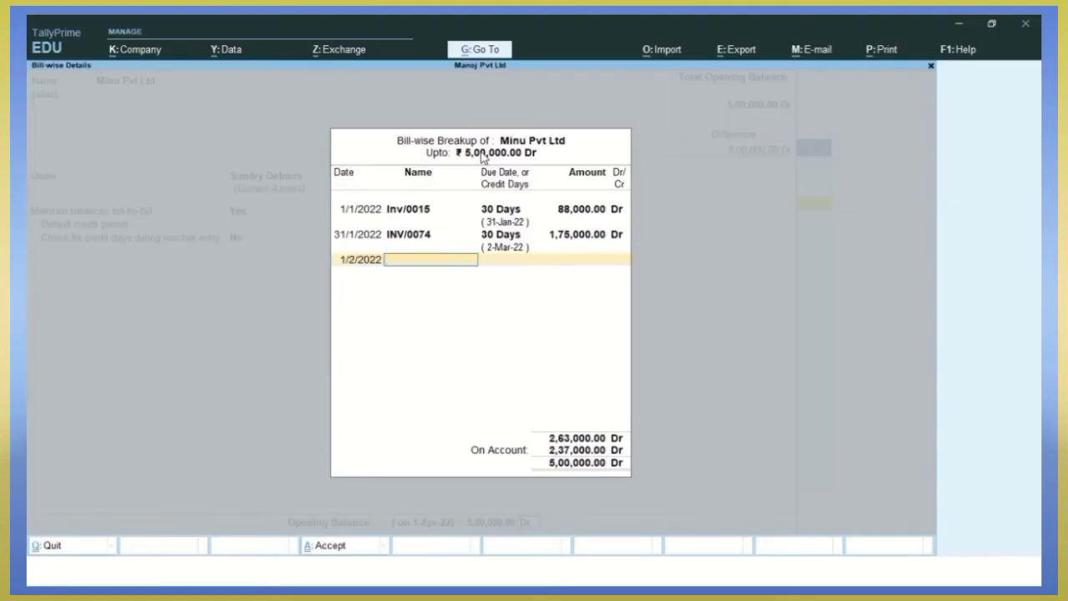
text(INV/)
key(alt+Tab)
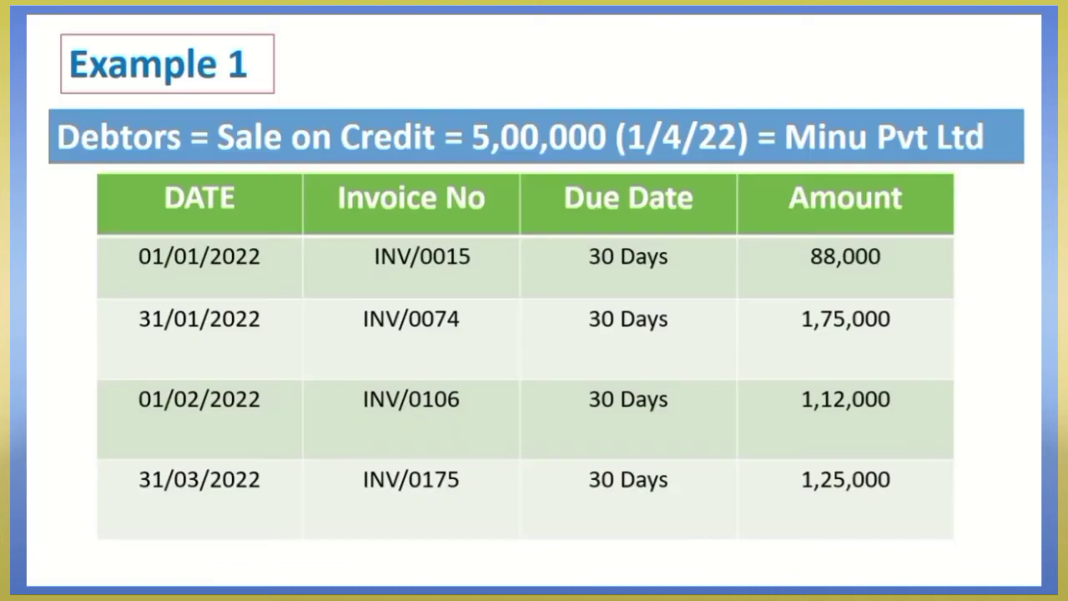
key(alt+Tab)
text(/0106)
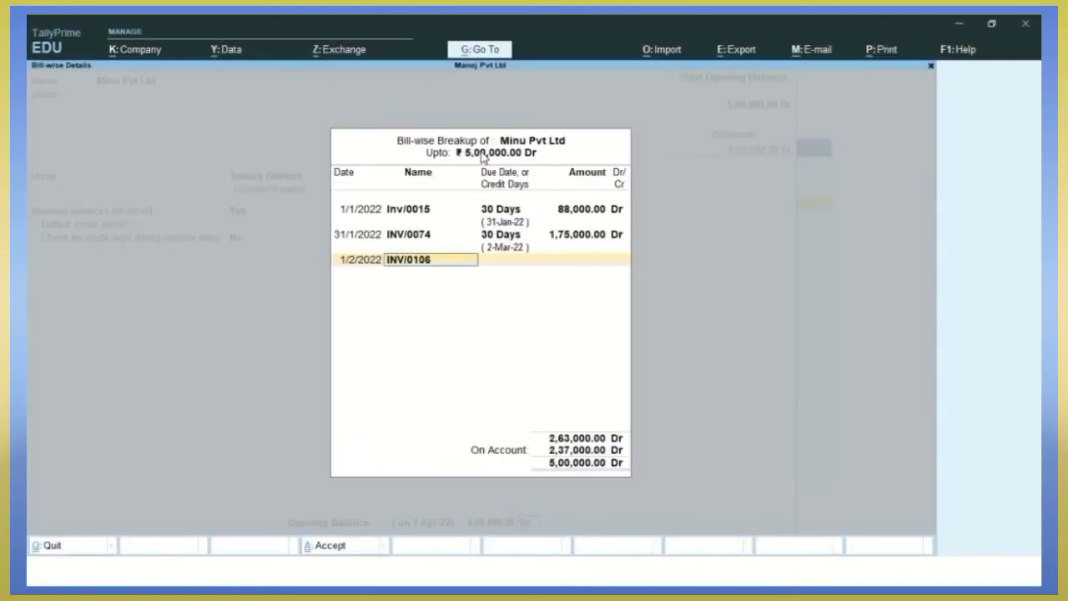
key(Return)
Step: Give bill INV/0106 a credit period of 30 days and an amount of 1,12,000 Dr
text(30)
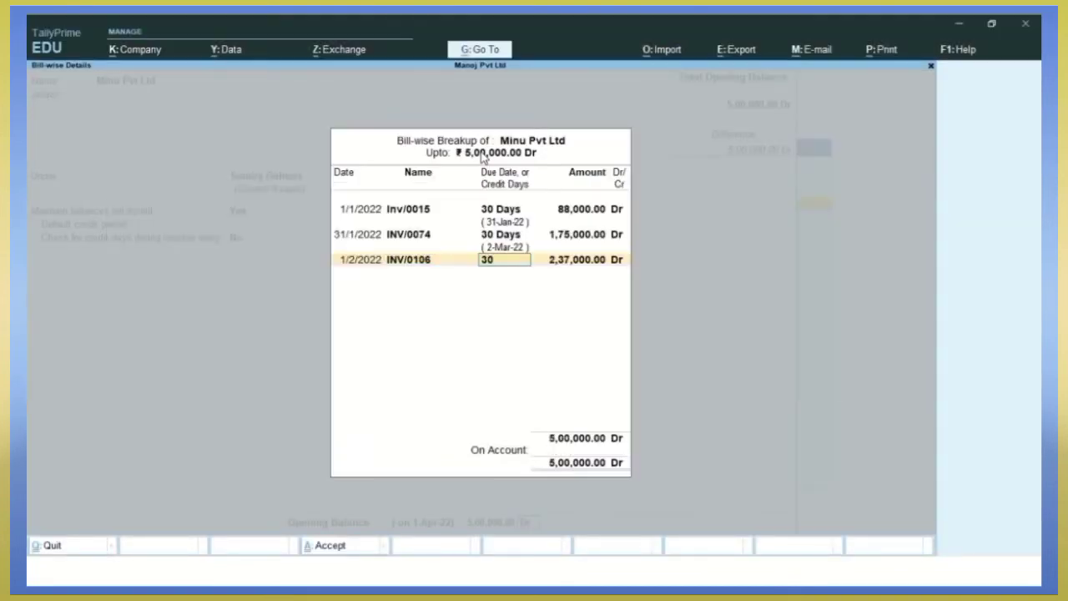
key(Return)
key(alt+Tab)
key(alt+Tab)
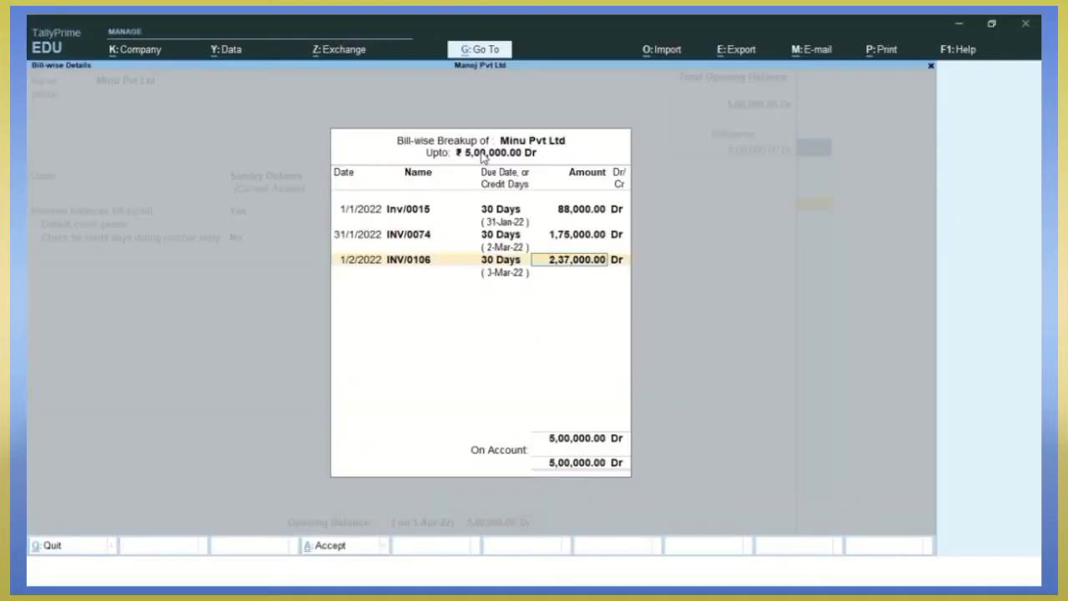
text(112000)
key(Return)
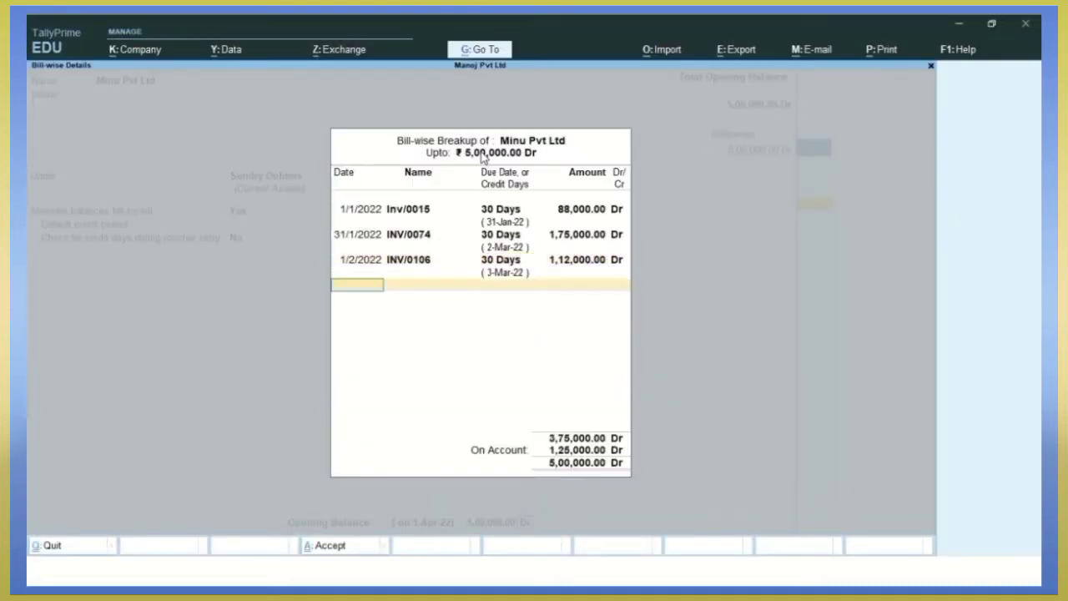
Step: Consult the Example 1 table and add a fourth bill dated 31/3/2022 and named INv/0175
key(alt+Tab)
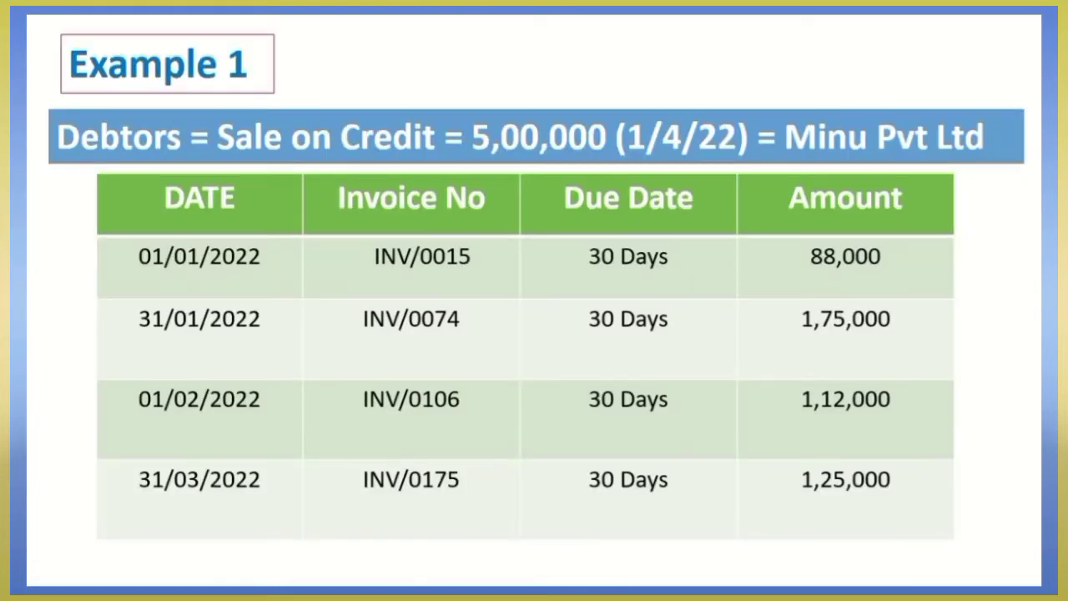
key(alt+Tab)
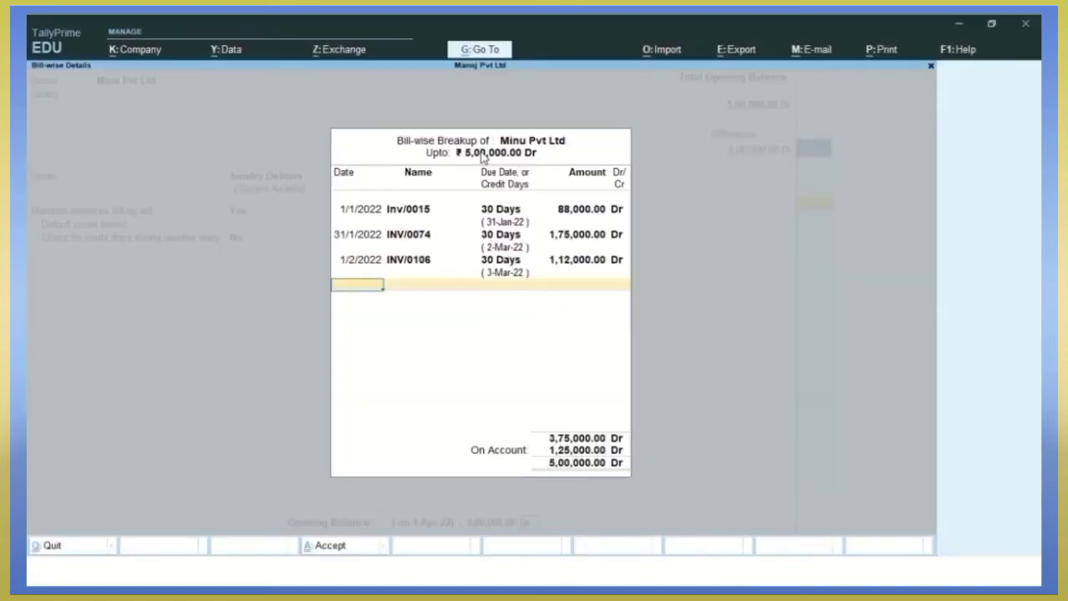
text(31/03)
key(Return)
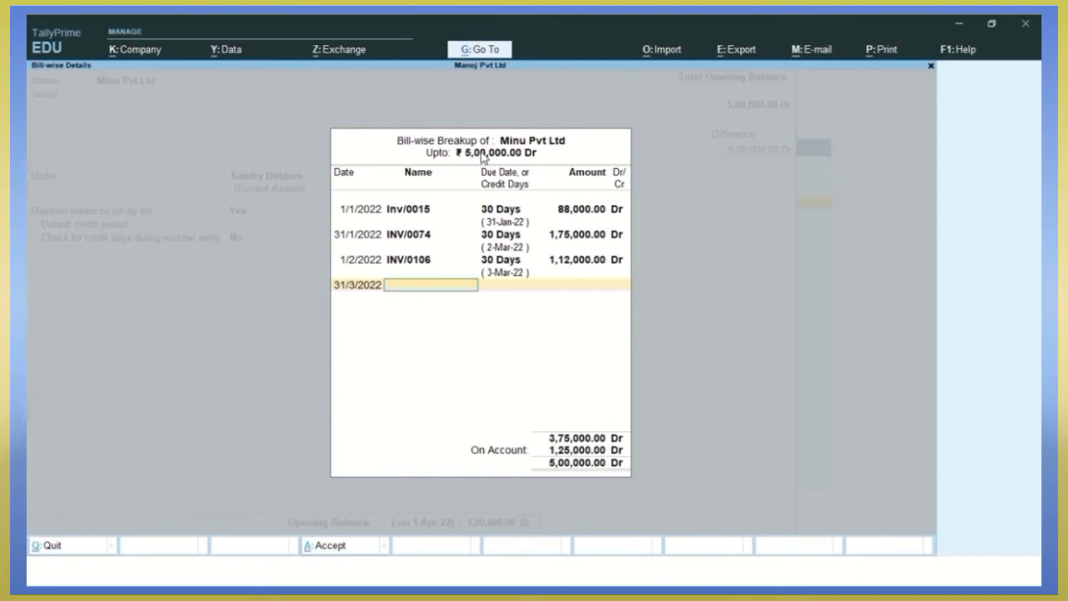
text(INv)
key(alt+Tab)
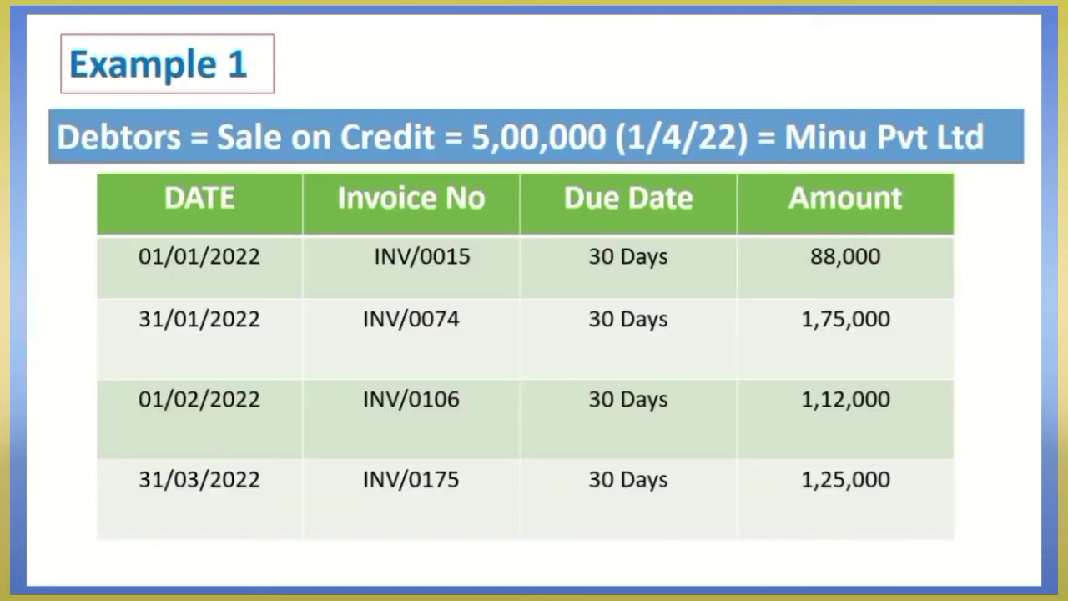
key(alt+Tab)
text(/0175)
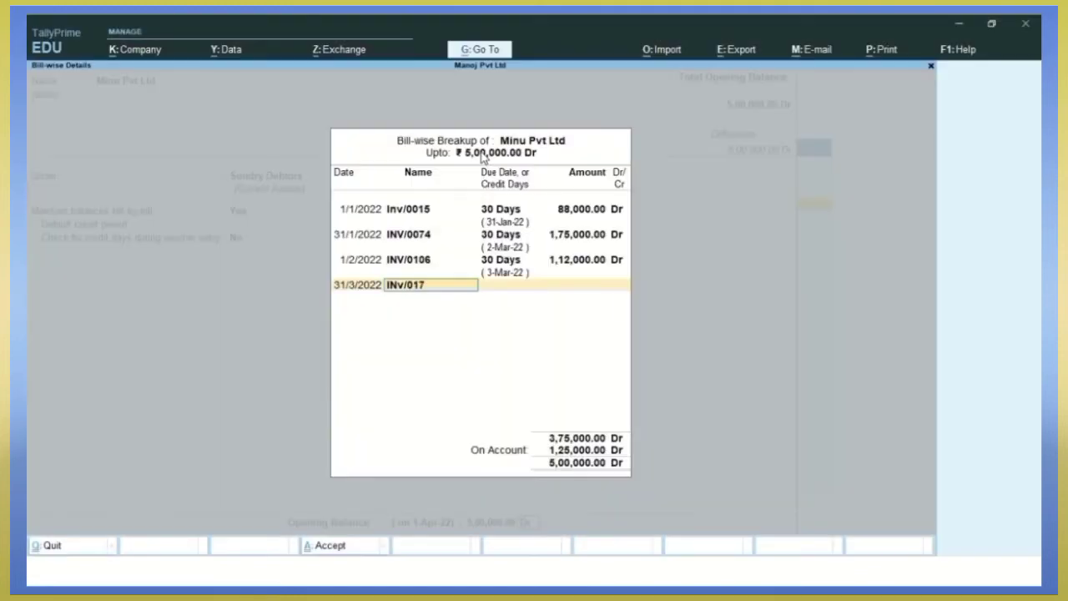
Step: Give the fourth bill a credit period of 30 days and an amount of 1,25,000 Dr, checking it against the example table
key(Return)
text(30)
key(Return)
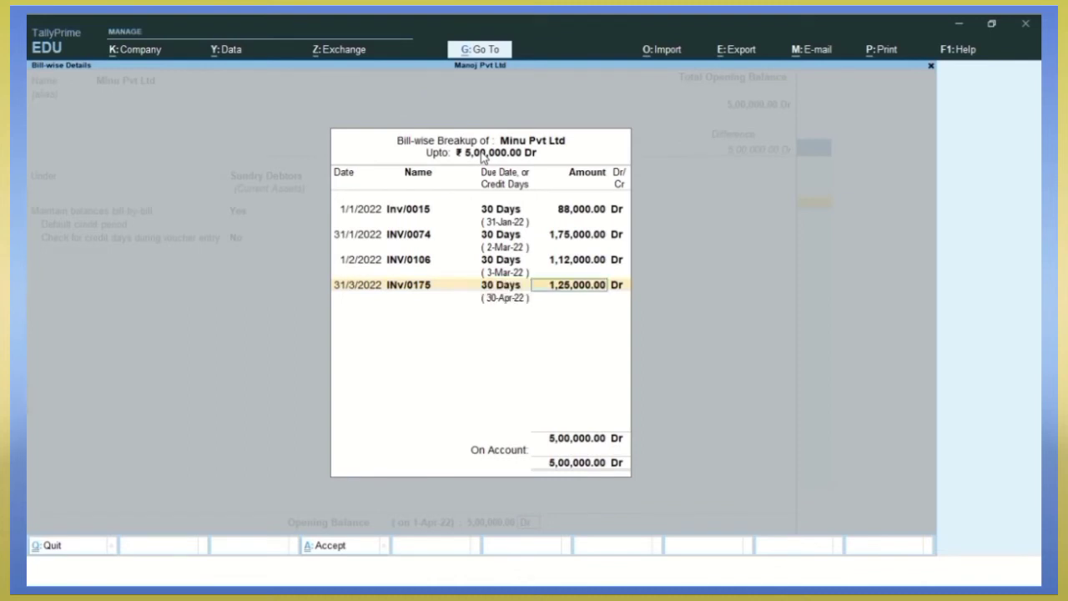
key(alt+Tab)
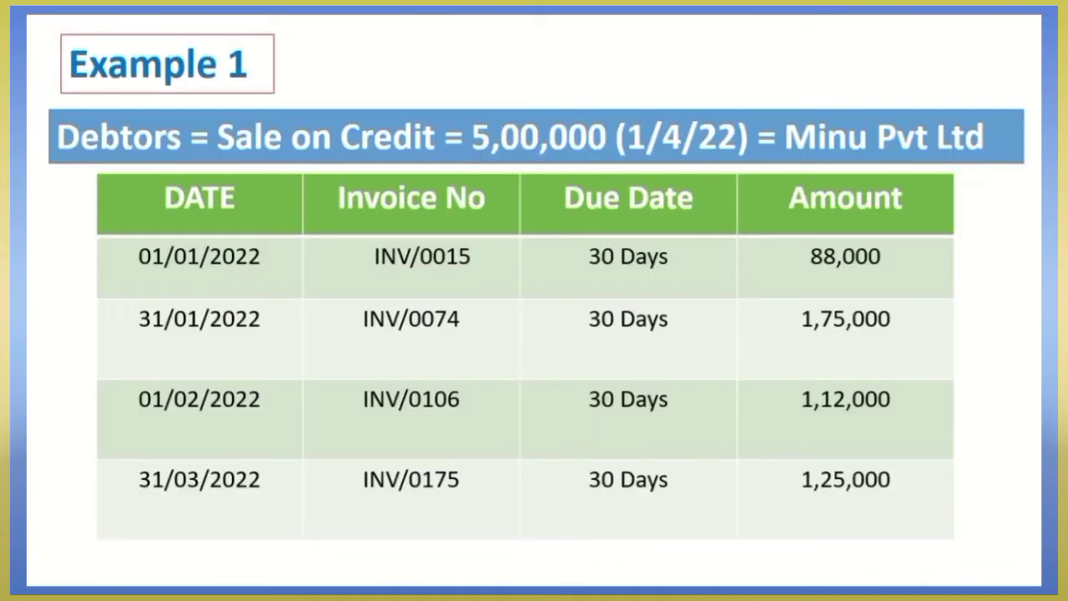
key(alt+Tab)
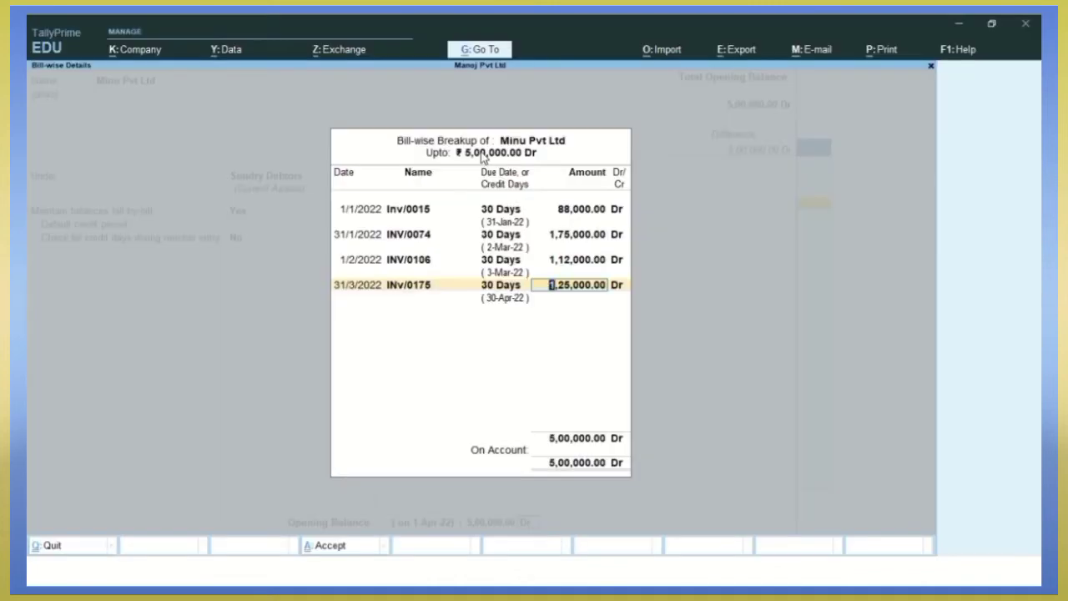
key(Return)
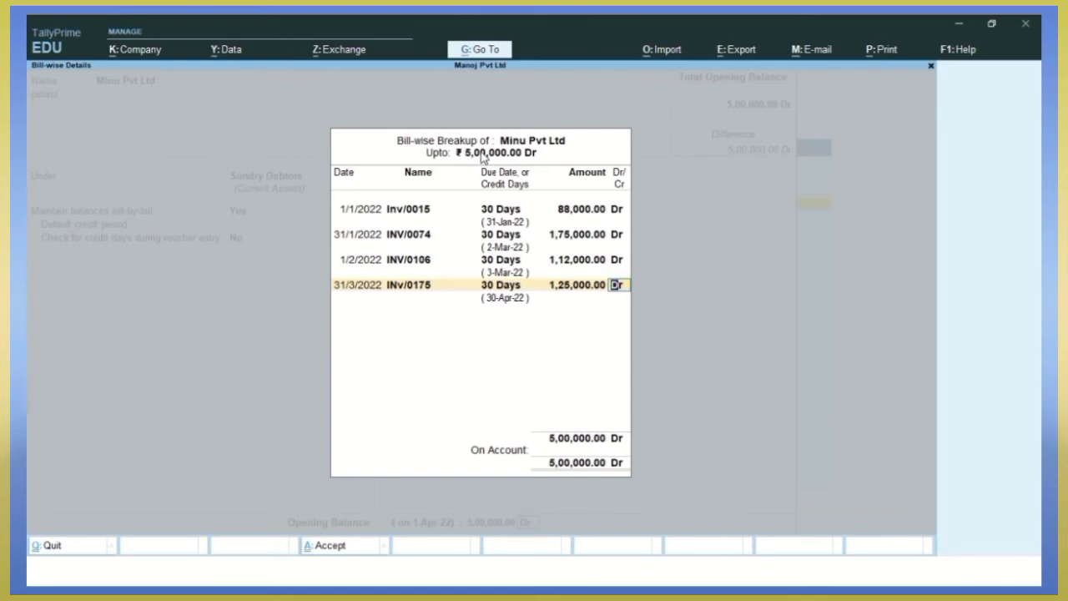
Step: Accept the bill-wise breakup and save the Minu Pvt Ltd ledger
key(ctrl)
key(ctrl+a)
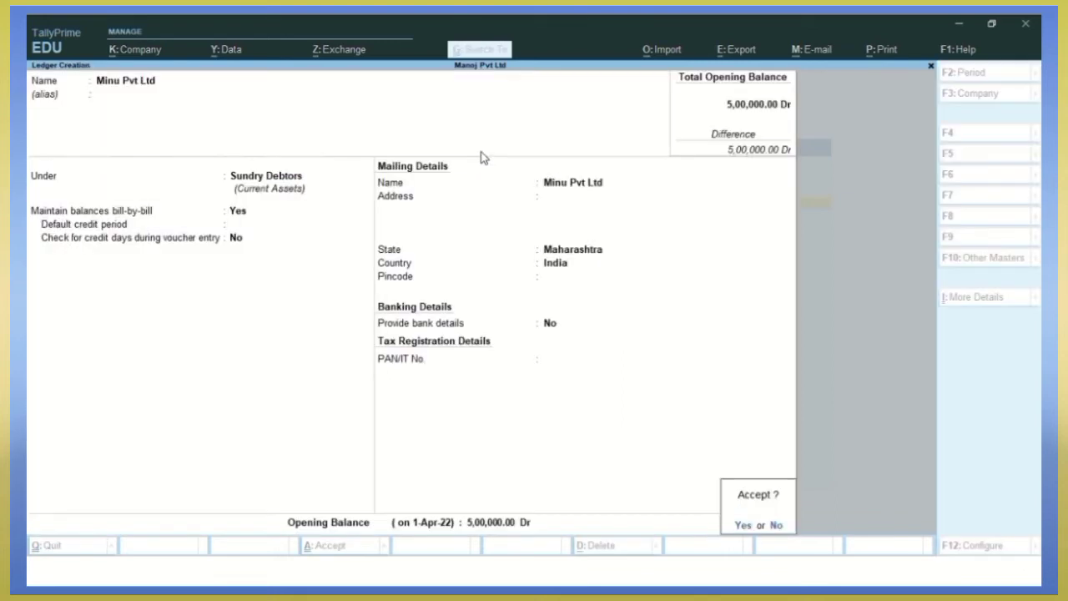
key(ctrl+a)
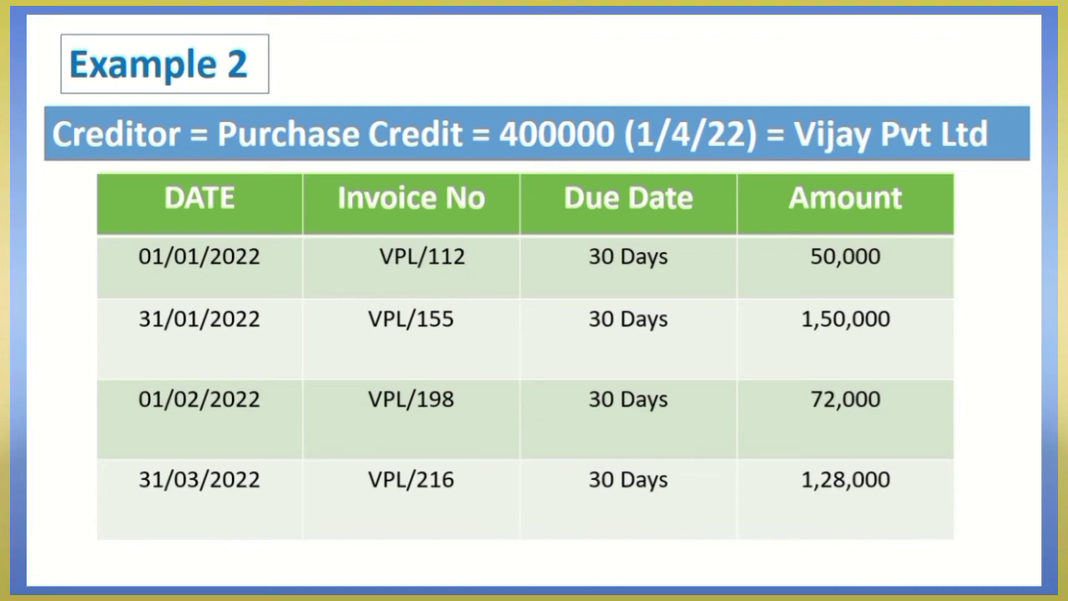
Step: Return to the blank ledger form, name the ledger Vijay Pvt Ltd and place it under Sundry Creditors
key(alt+Tab)
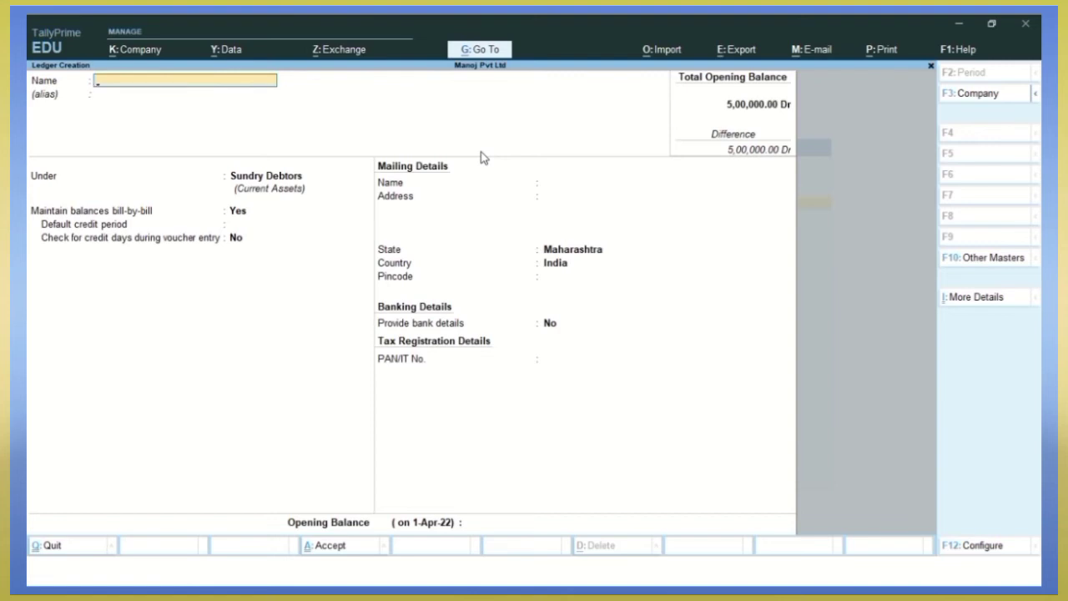
text(Vijay Pvt Ltd)
key(Return)
key(Return)
key(BackSpace)
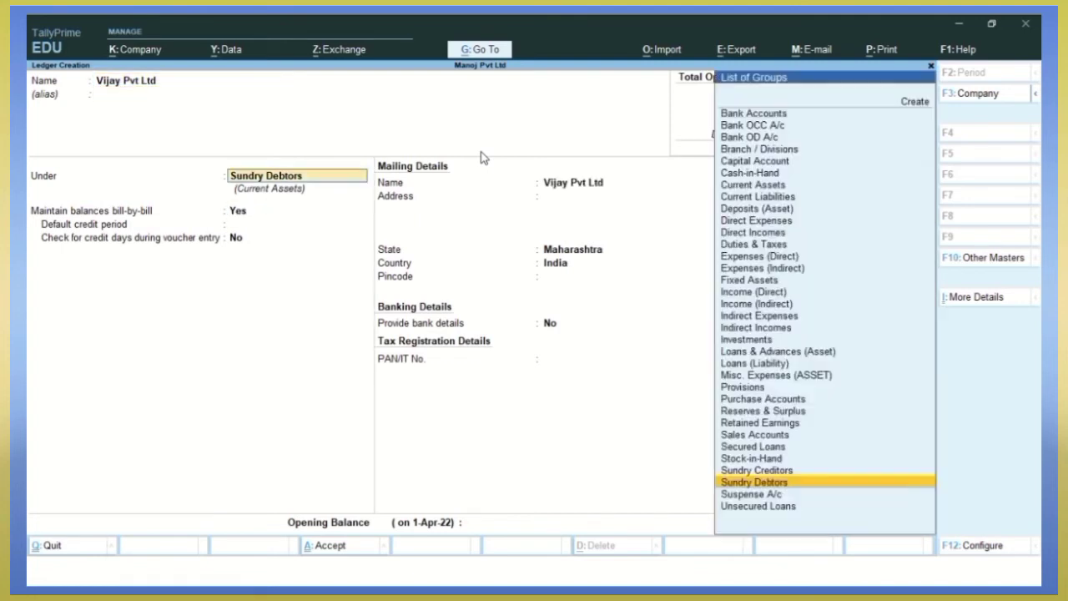
text(Credi)
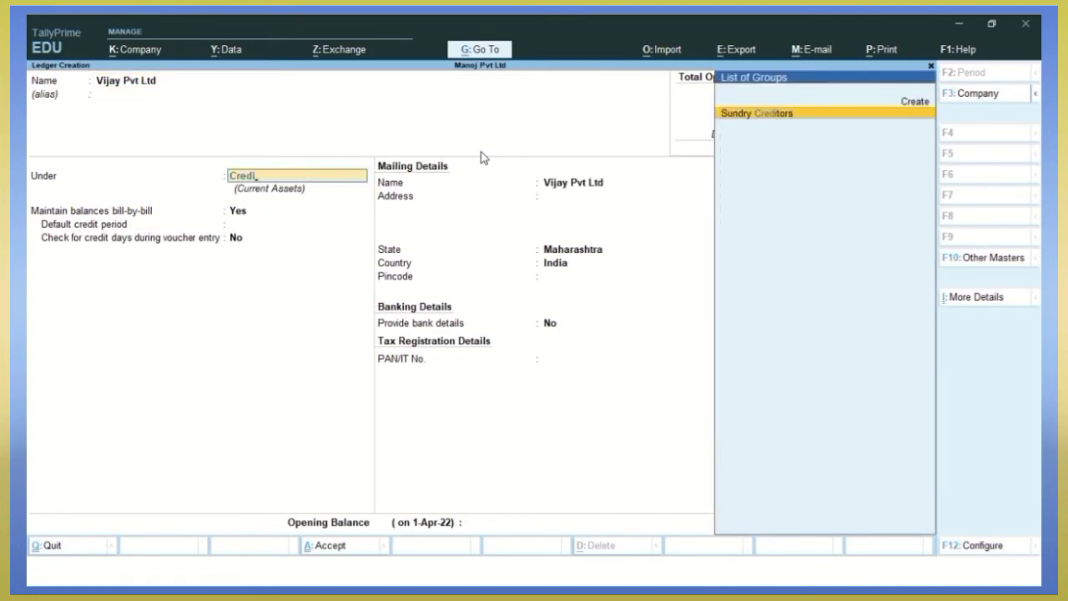
key(Return)
Step: Keep the default bill-by-bill, mailing, bank and tax details and enter an opening balance of 4,00,000 Cr for Vijay Pvt Ltd
key(Return)
key(Return)
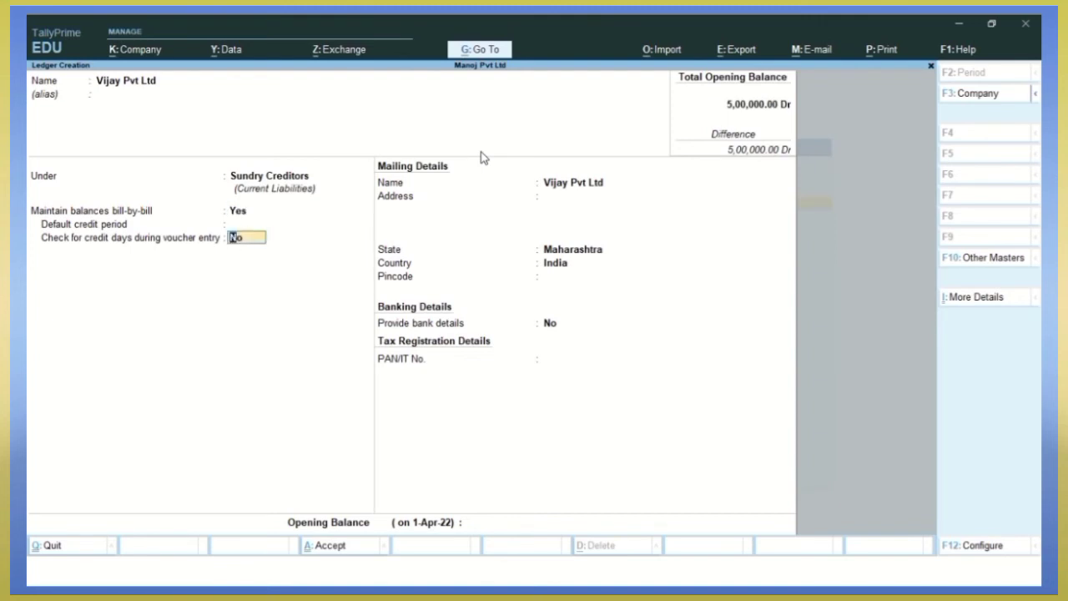
key(Return)
key(Return)
key(Return)
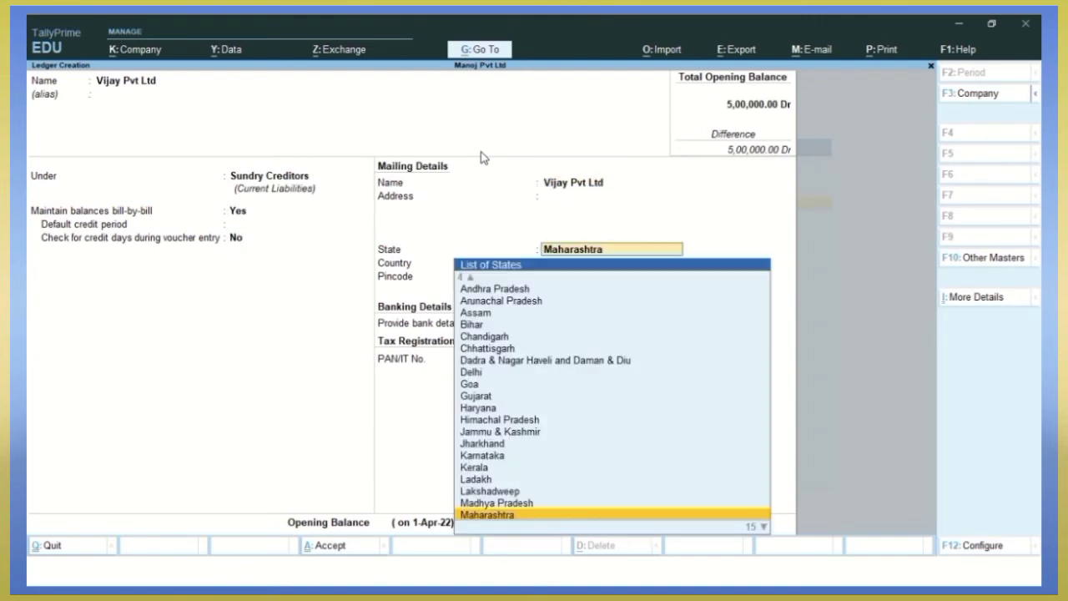
key(Return)
key(Return)
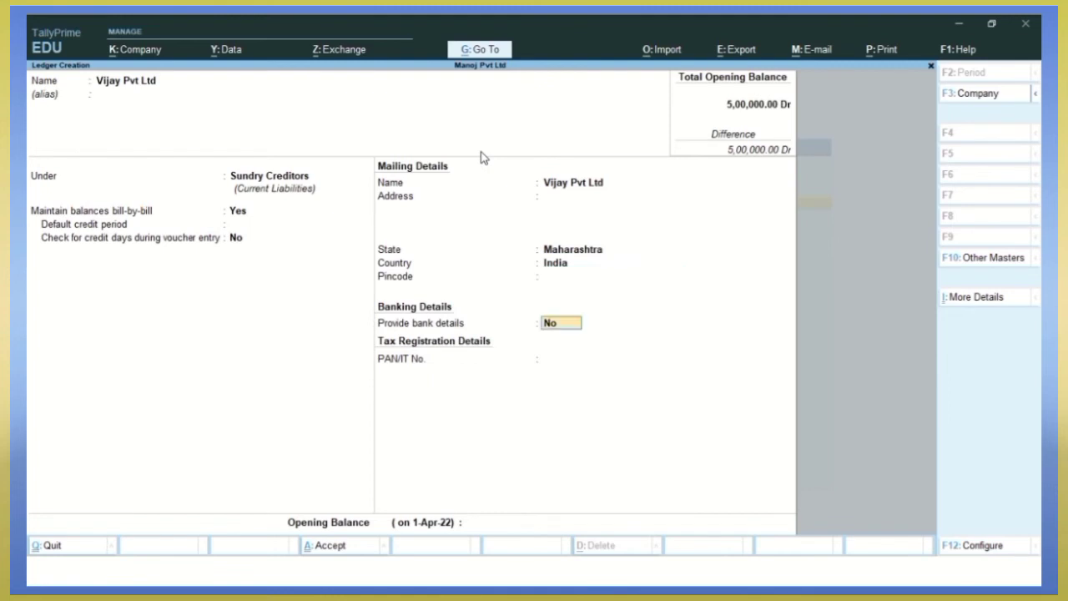
key(Return)
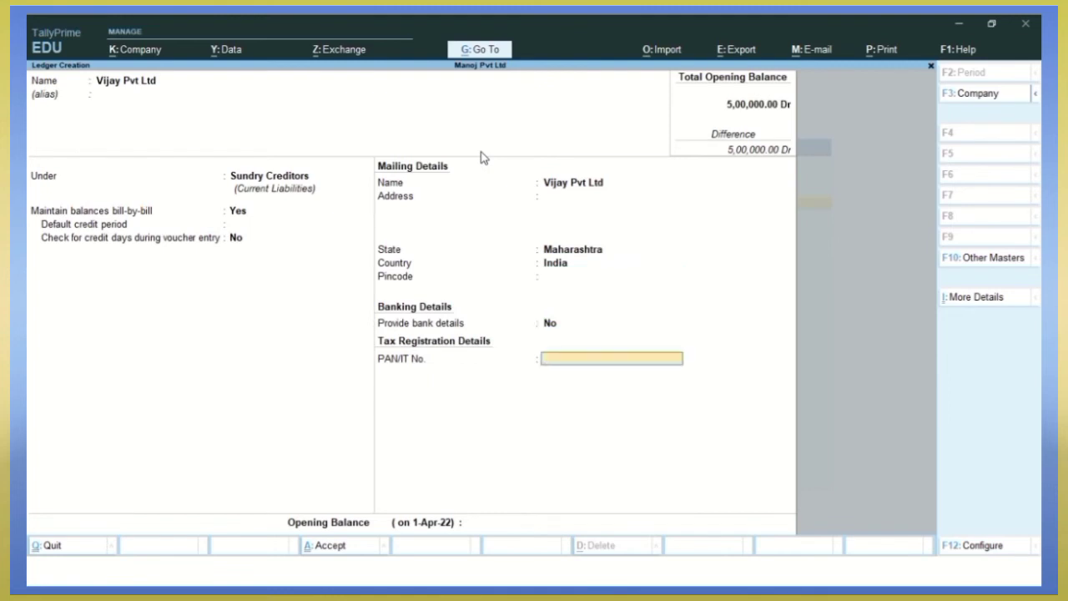
key(Return)
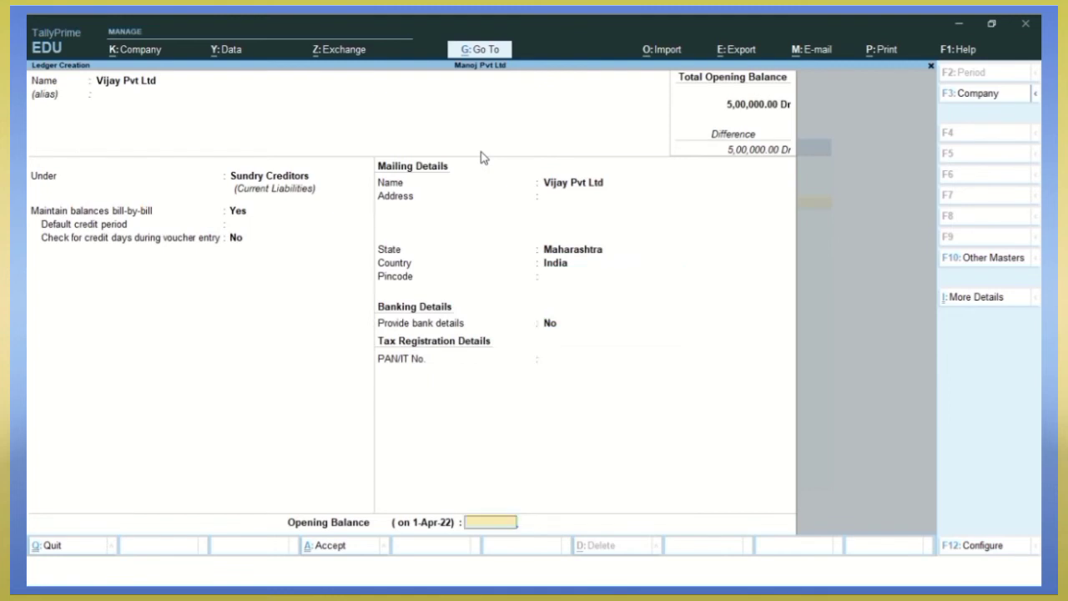
text(400000)
key(Return)
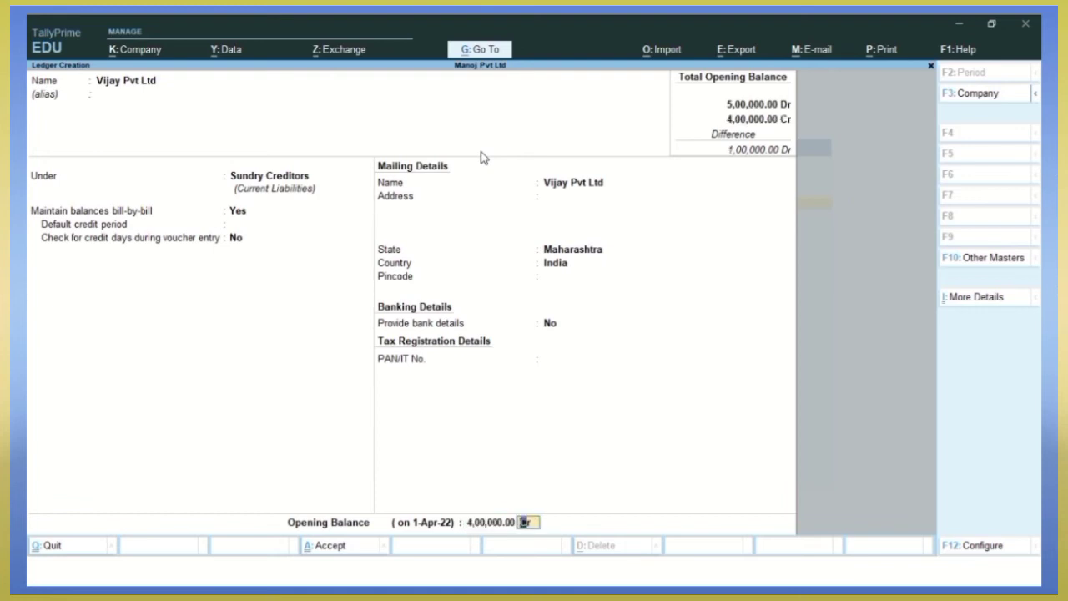
key(Return)
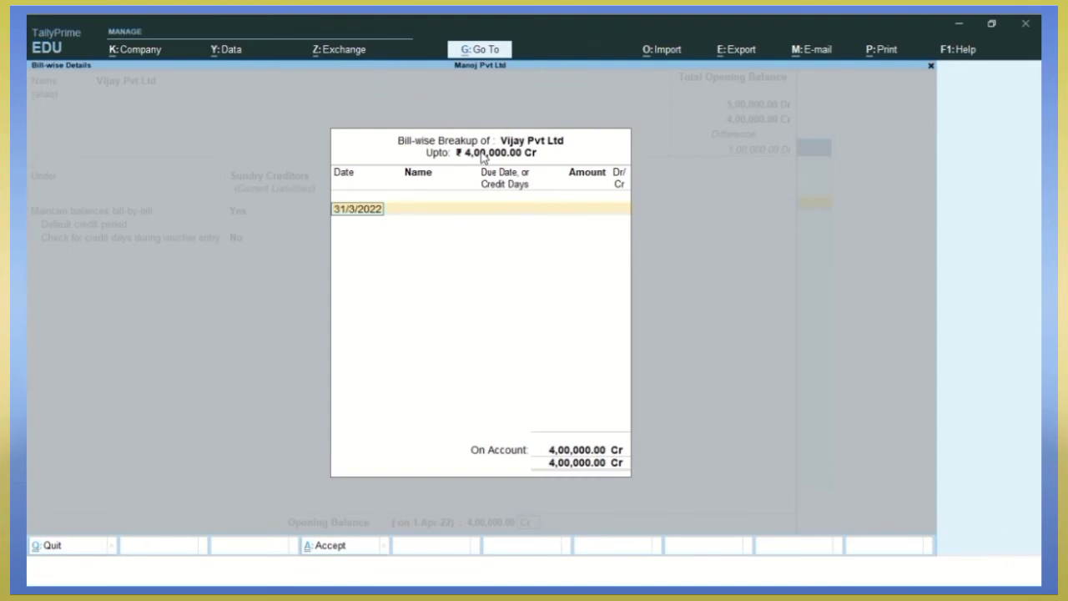
Step: Add the first bill dated 1/1/2022, named VPL/112, with a credit period of 30 days and an amount of 50,000 Cr
text(01/01)
key(Return)
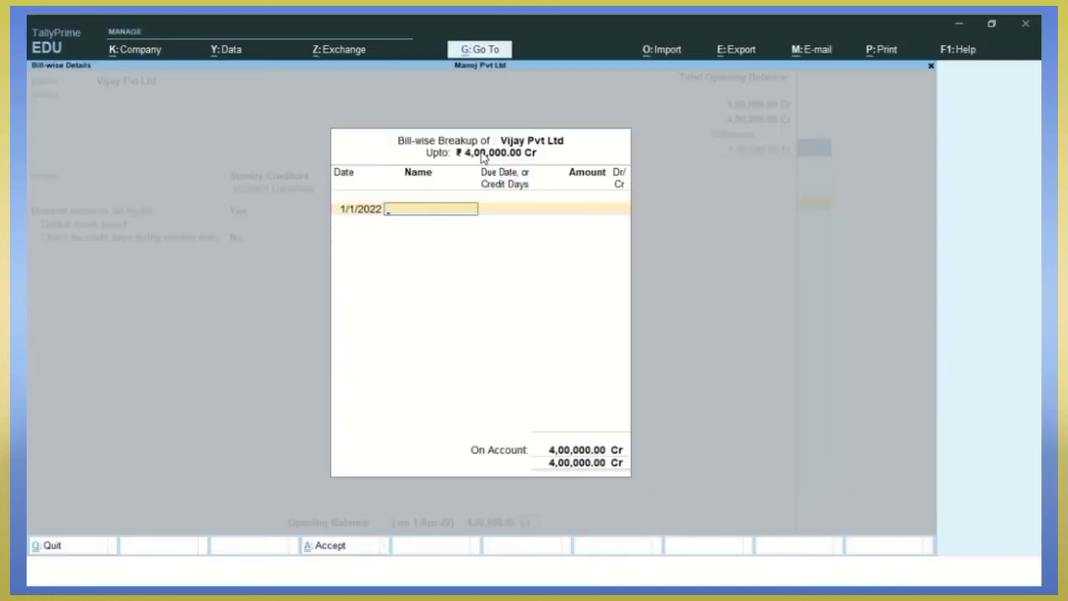
text(VPL/112)
key(Return)
text(30)
key(Return)
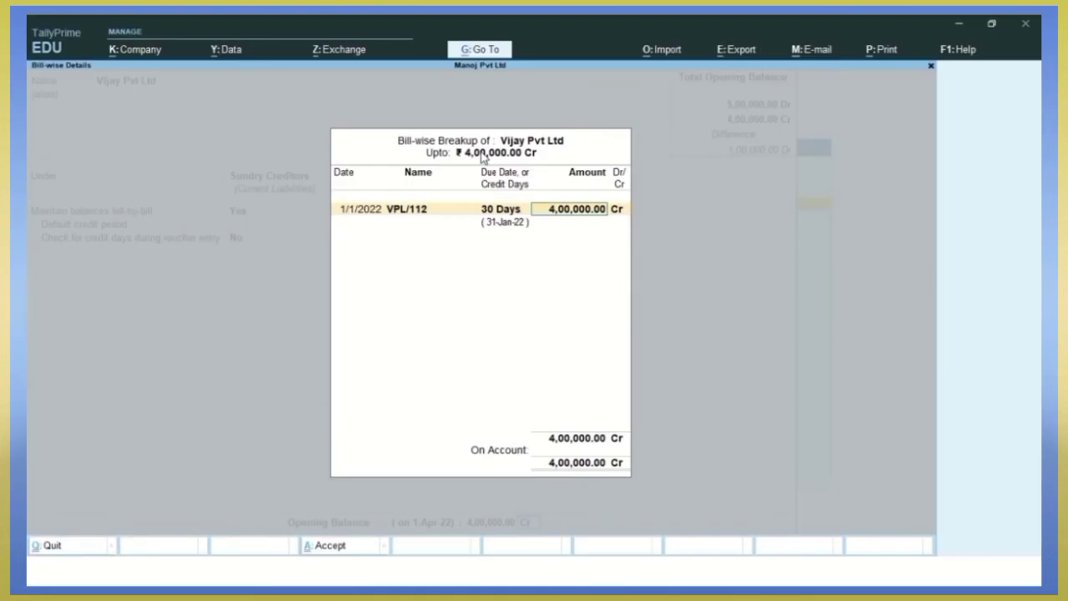
text(50,000)
key(Return)
key(Return)
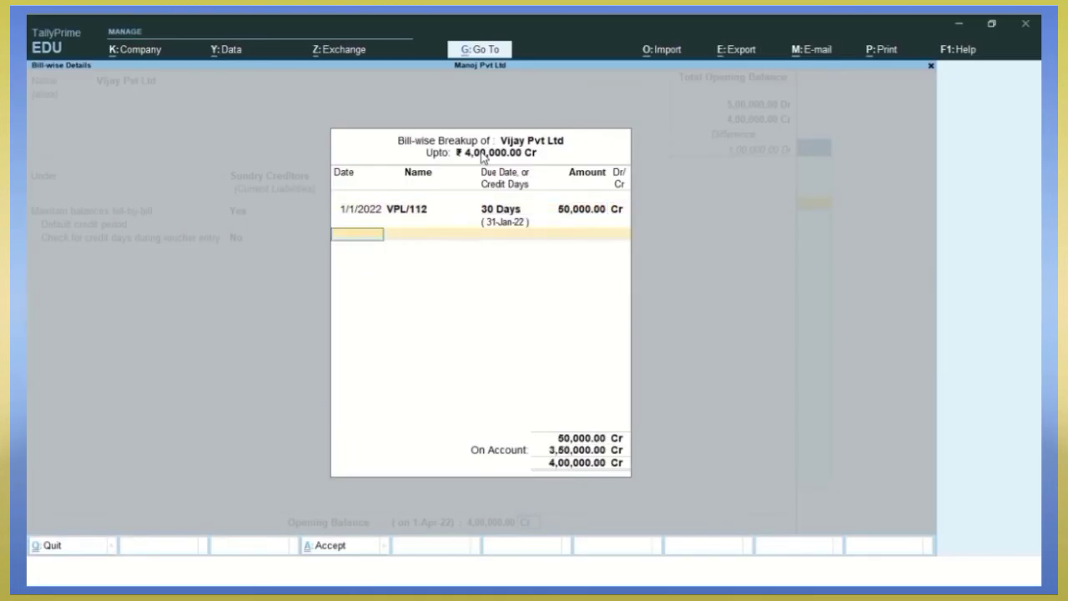
Step: Add a second bill dated 31/1/2022 and named VPL/155, as listed in the Example 2 table
text(31/1)
key(Return)
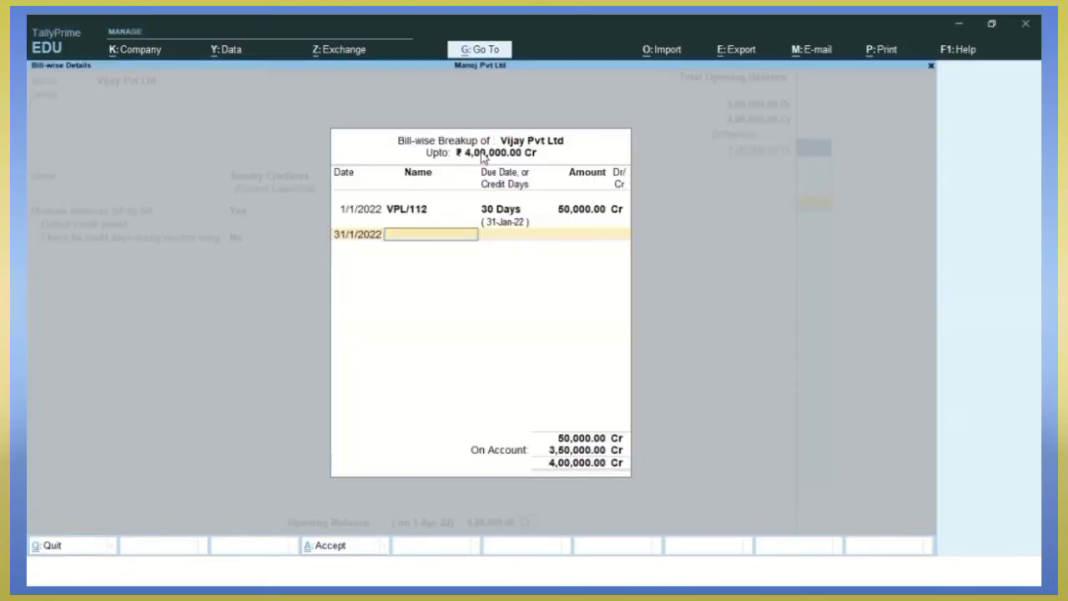
text(VPL/)
key(alt+Tab)
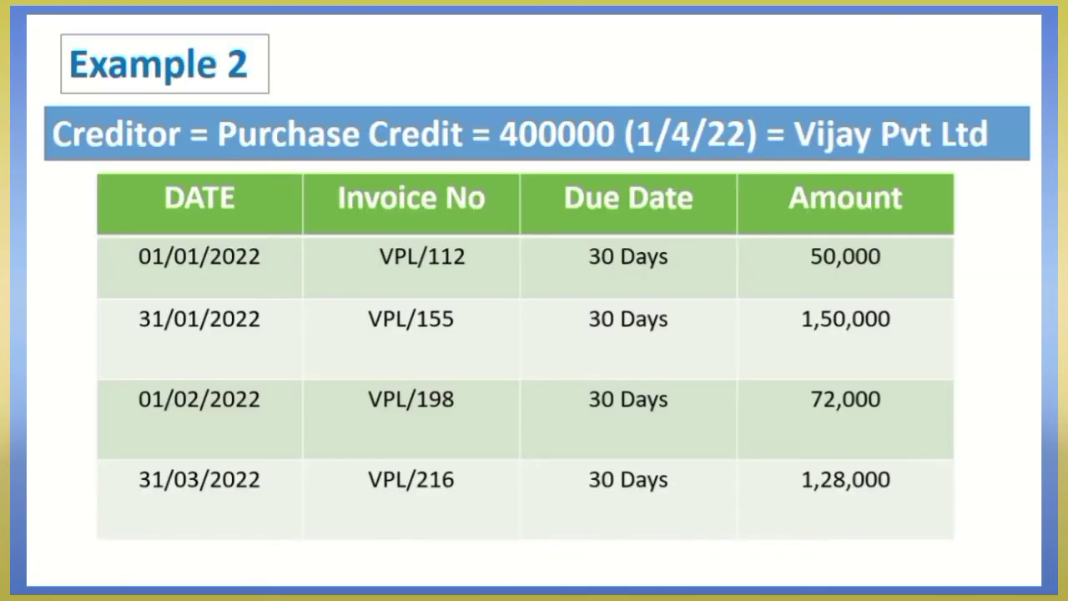
key(alt+Tab)
text(115)
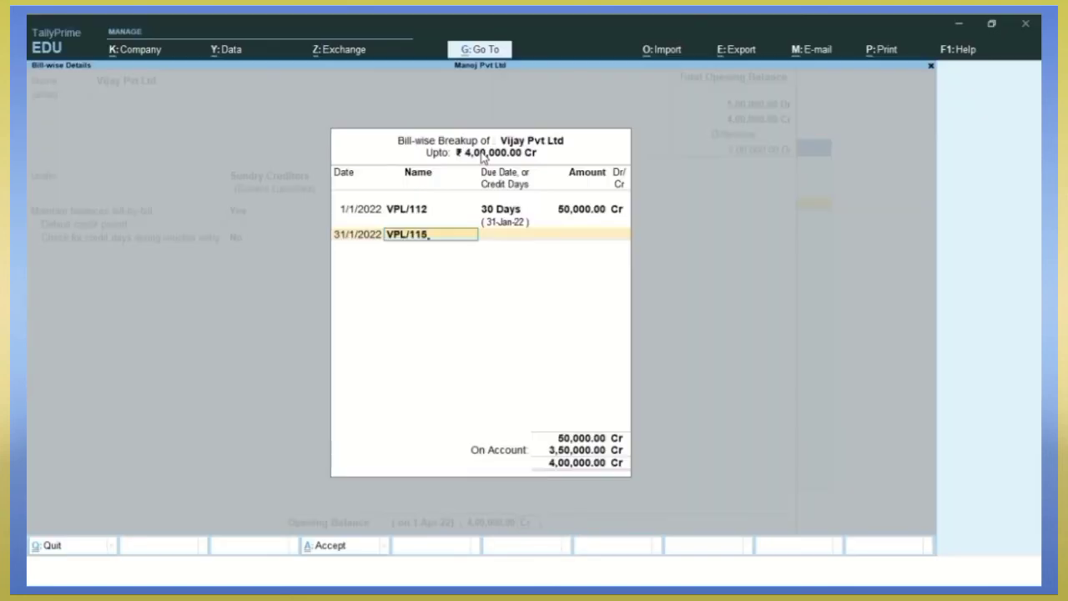
key(BackSpace)
key(BackSpace)
text(55)
key(Return)
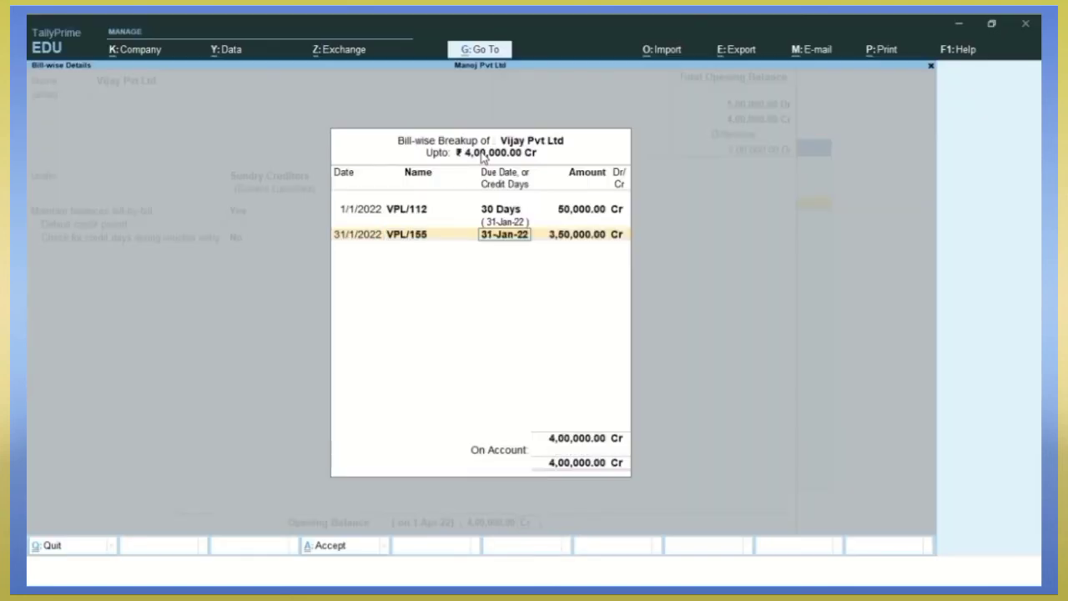
Step: Give bill VPL/155 a credit period of 30 days and an amount of 1,50,000 Cr
text(30)
key(Return)
key(alt+Tab)
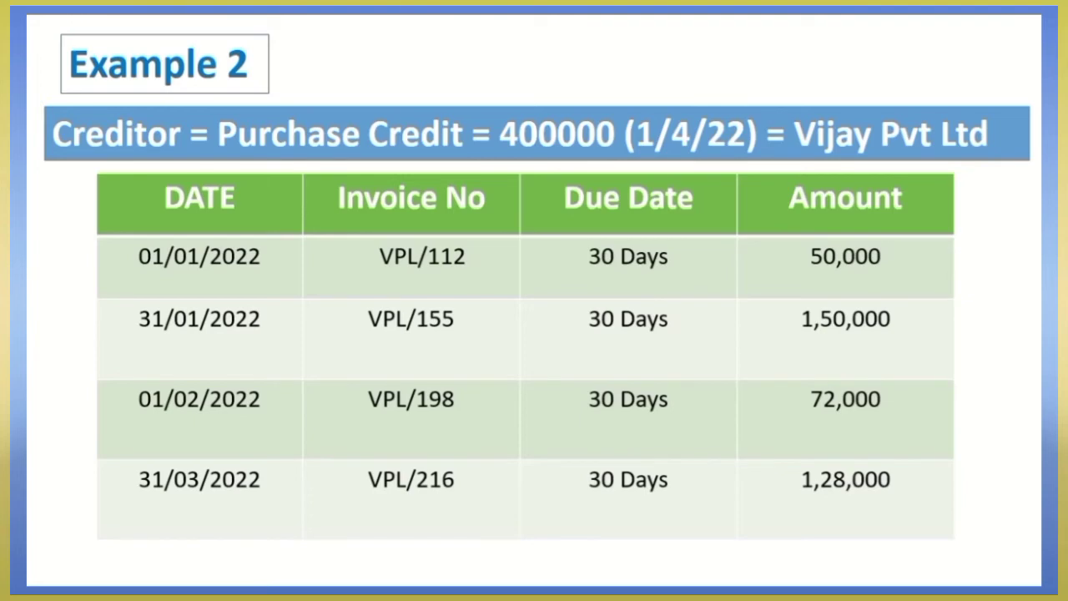
key(alt+Tab)
text(150000)
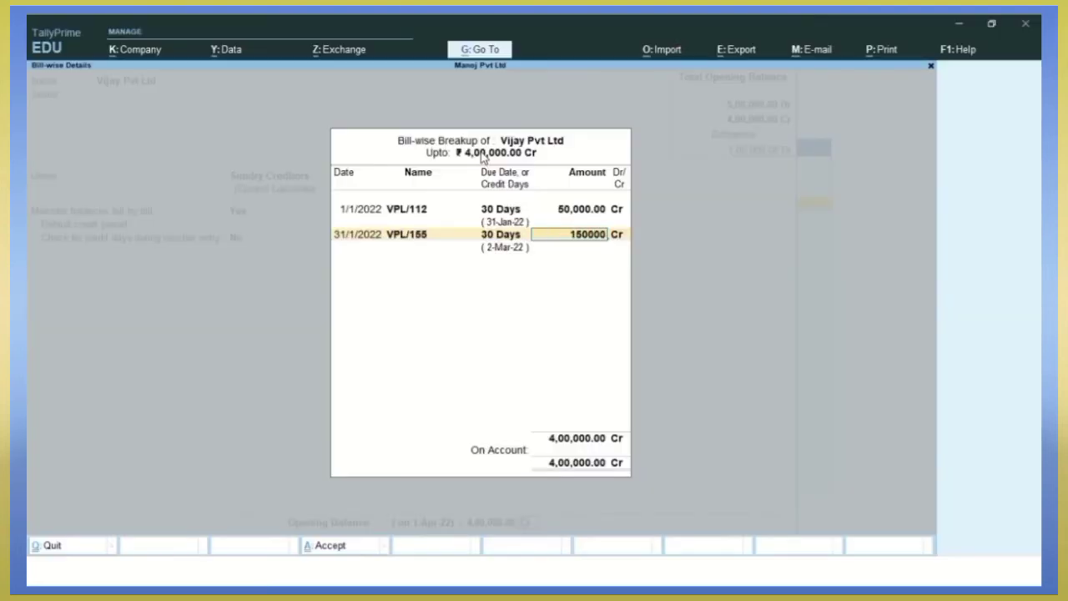
key(Return)
key(Return)
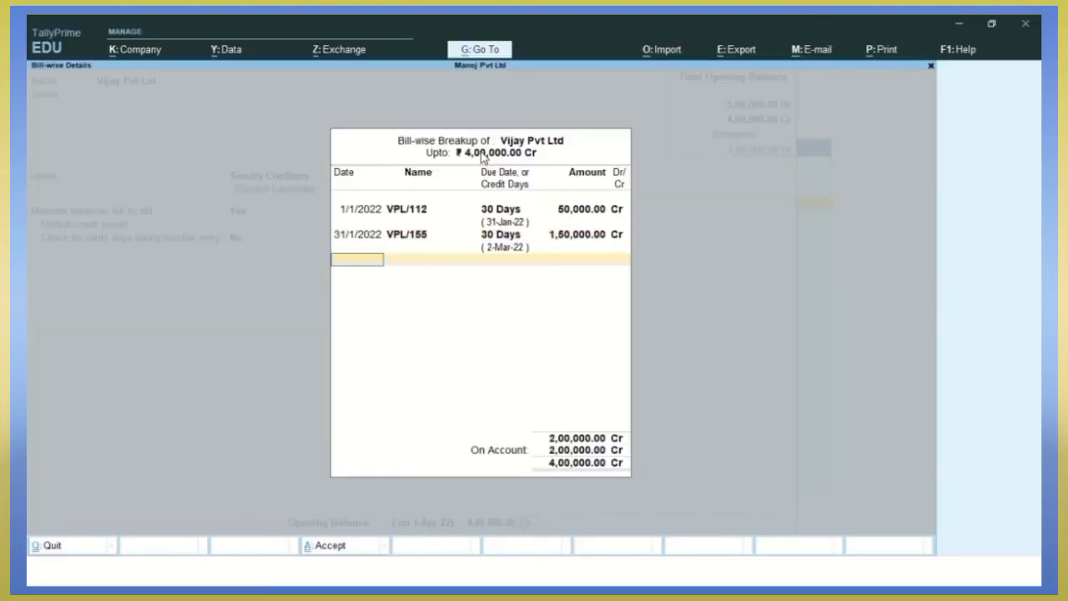
Step: Add a third bill dated 1/2/2022, named VPL/198, with a credit period of 30 days and an amount of 72,000 Cr
text(1/2/22)
key(Return)
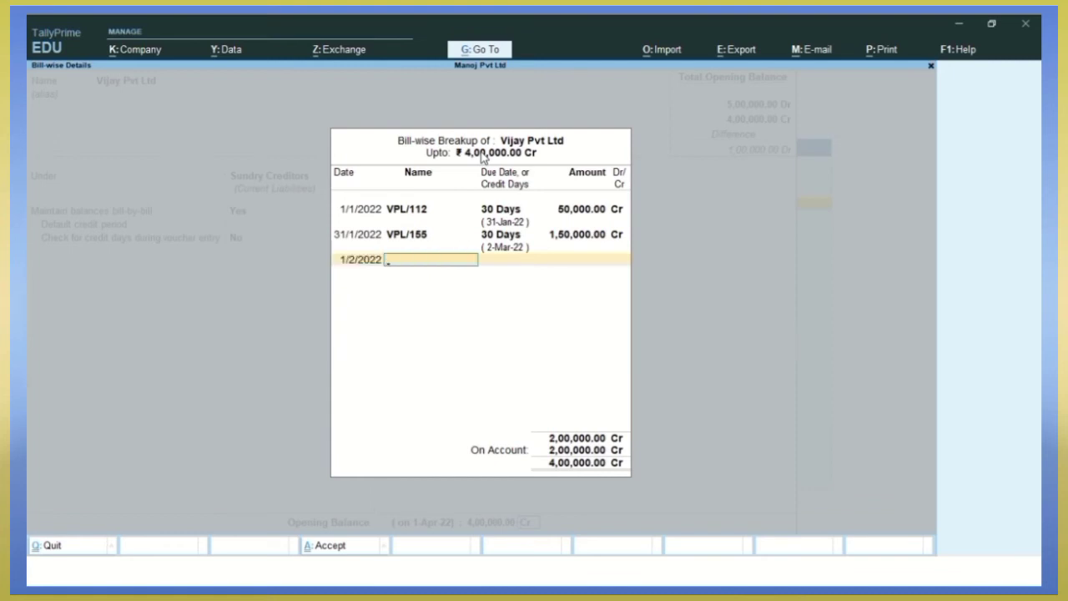
text(VPL)
text(/198)
key(Return)
text(30)
key(Return)
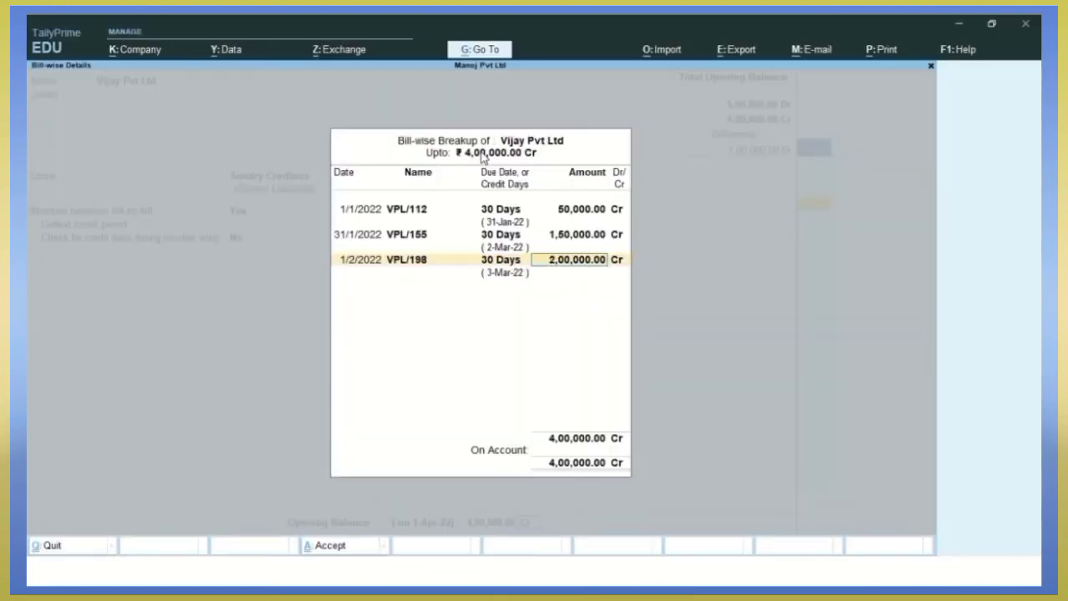
text(72000)
key(Return)
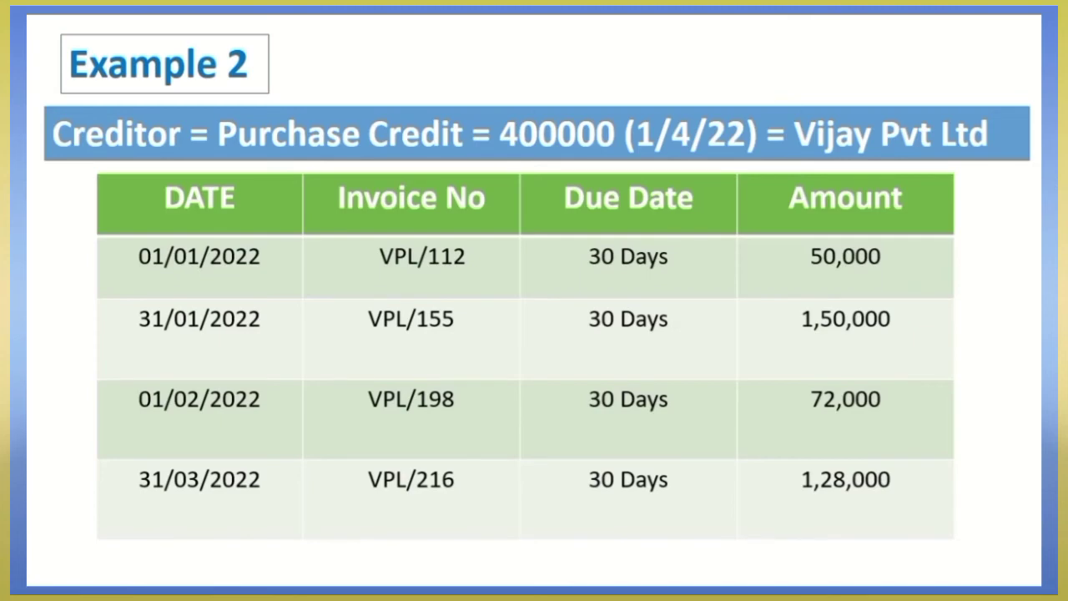
key(Return)
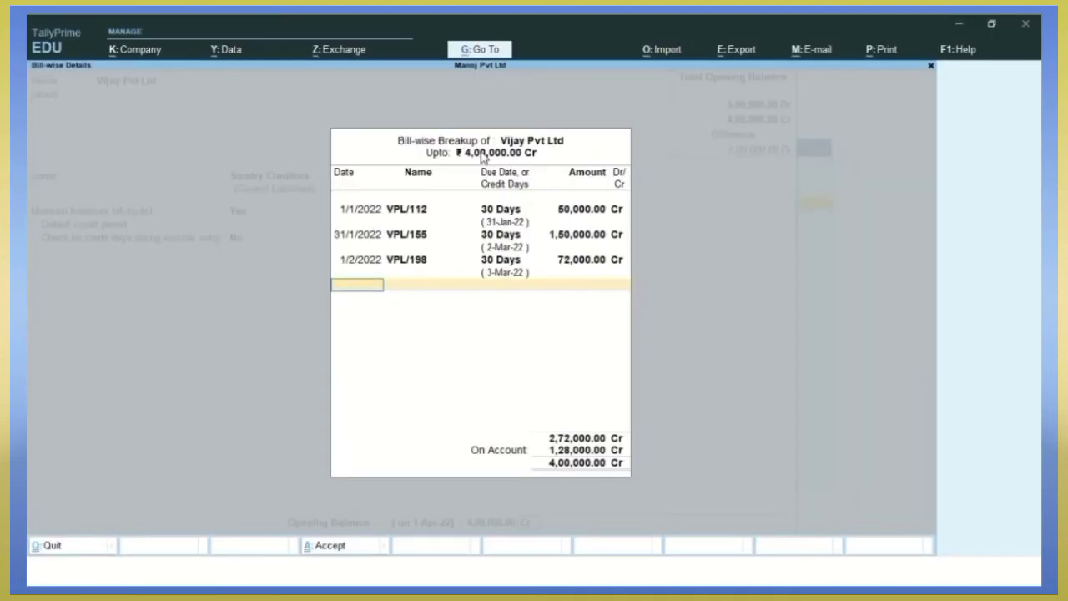
Step: Add a fourth bill dated 31/3/2022, named VPL/216, with 30 days' credit and 1,28,000 Cr, and save the Vijay Pvt Ltd ledger
text(31-3)
key(Return)
text(VPL)
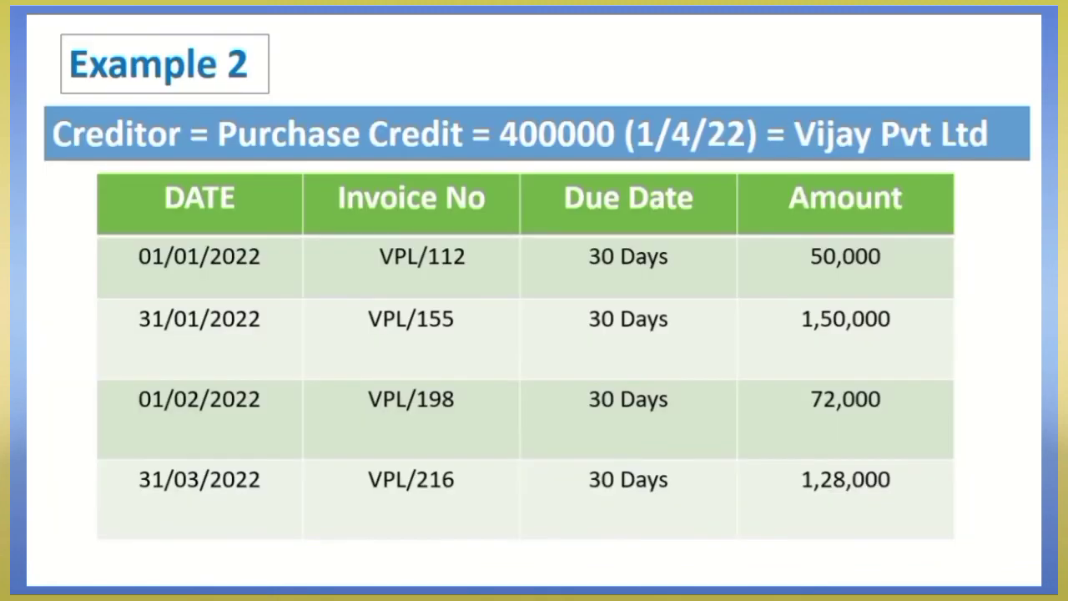
text(/216)
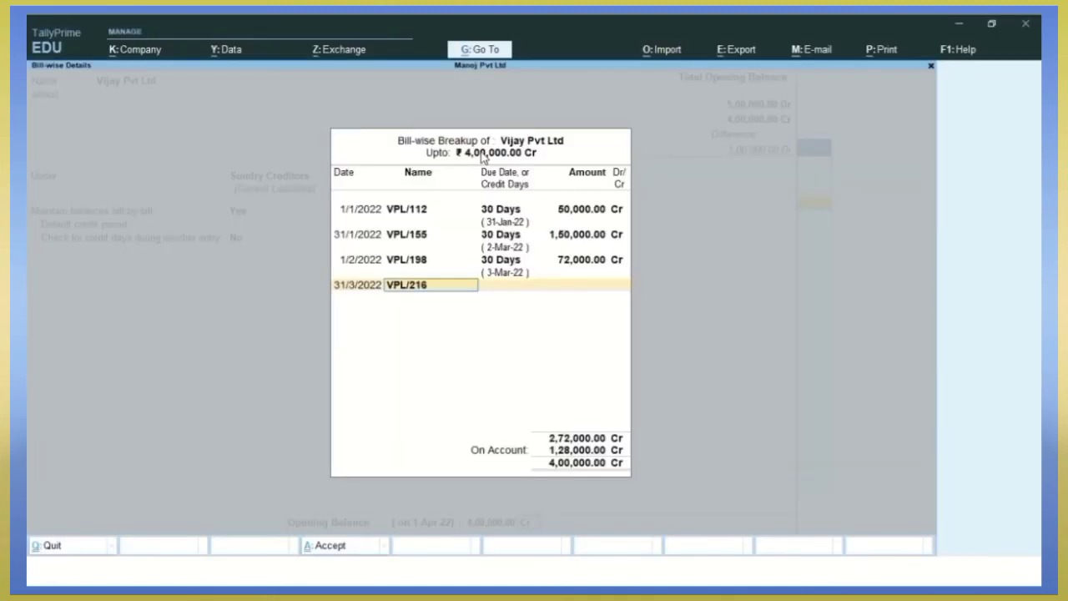
key(Return)
text(30)
key(Return)
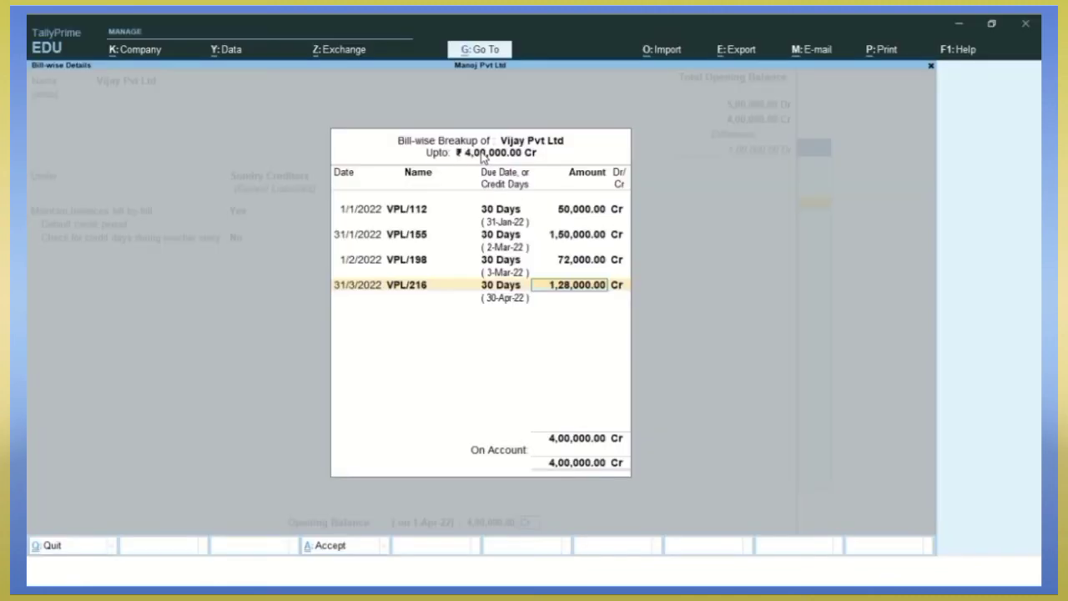
key(ctrl+a)
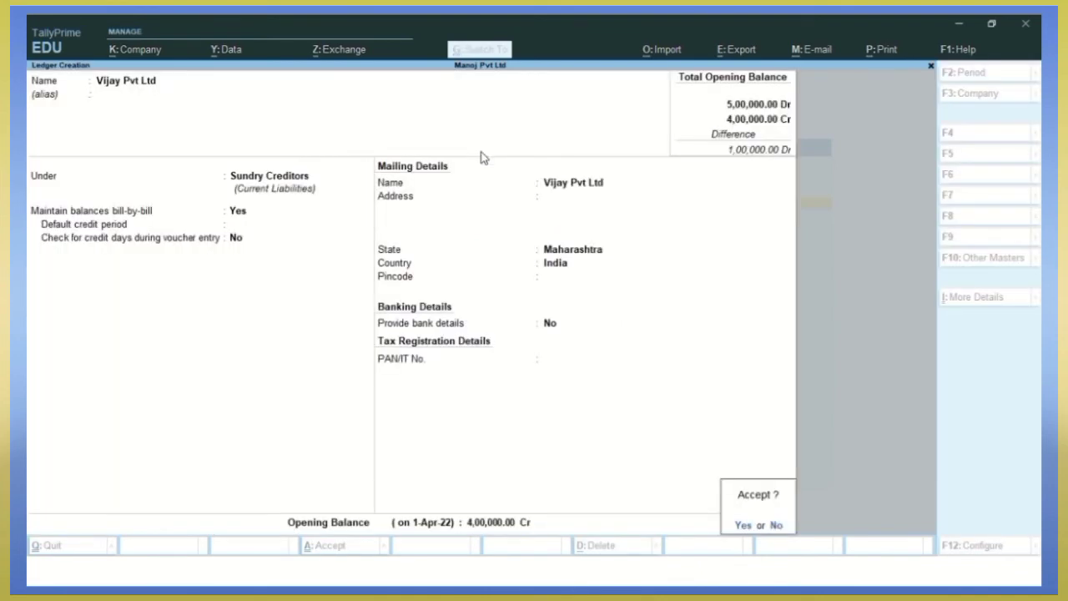
key(y)
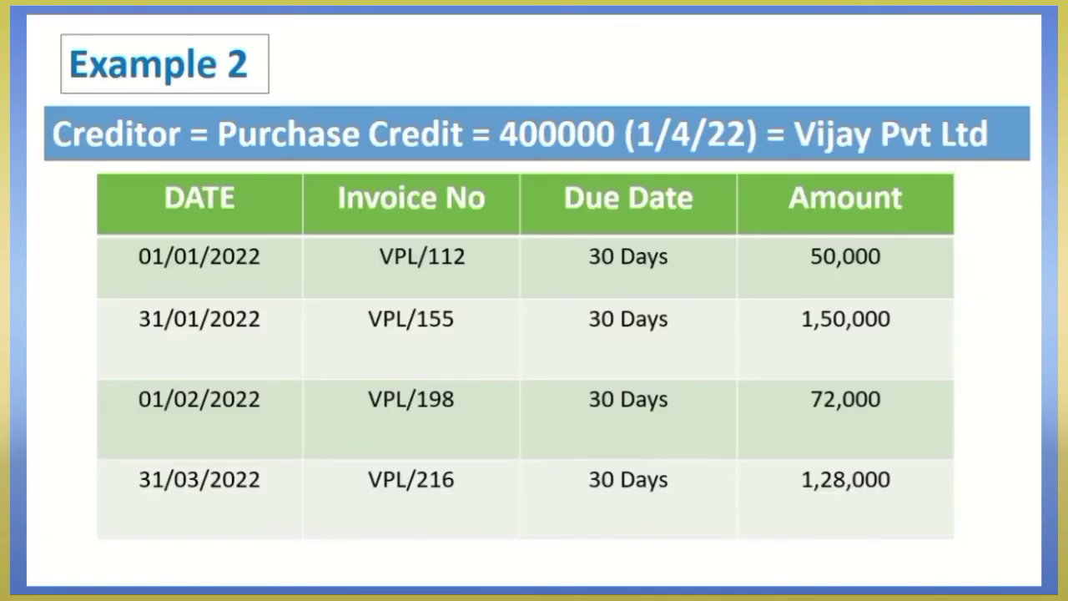
key(Right)
key(Right)
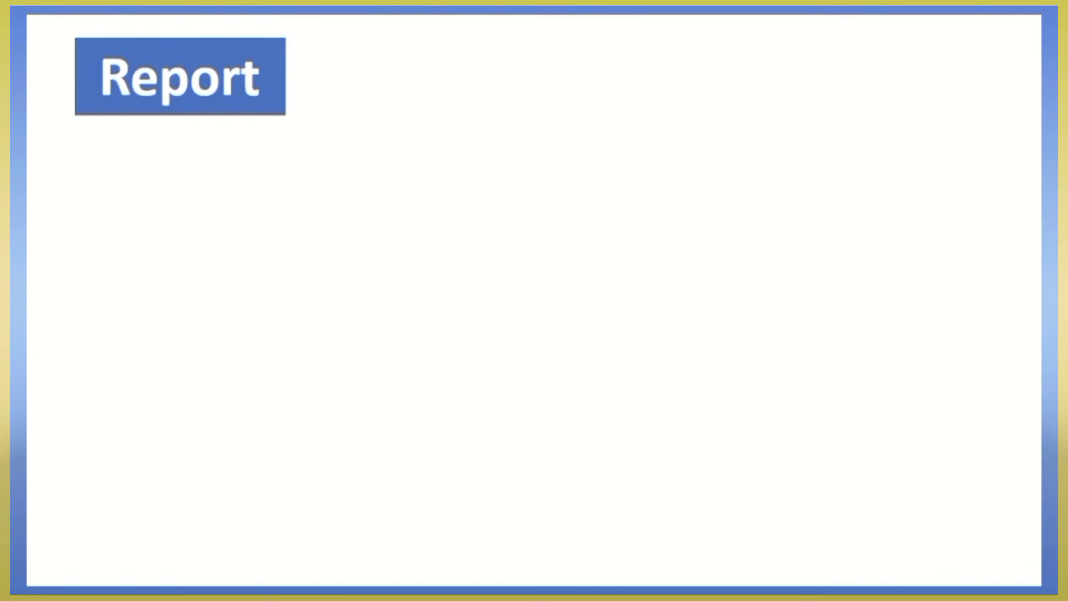
key(Right)
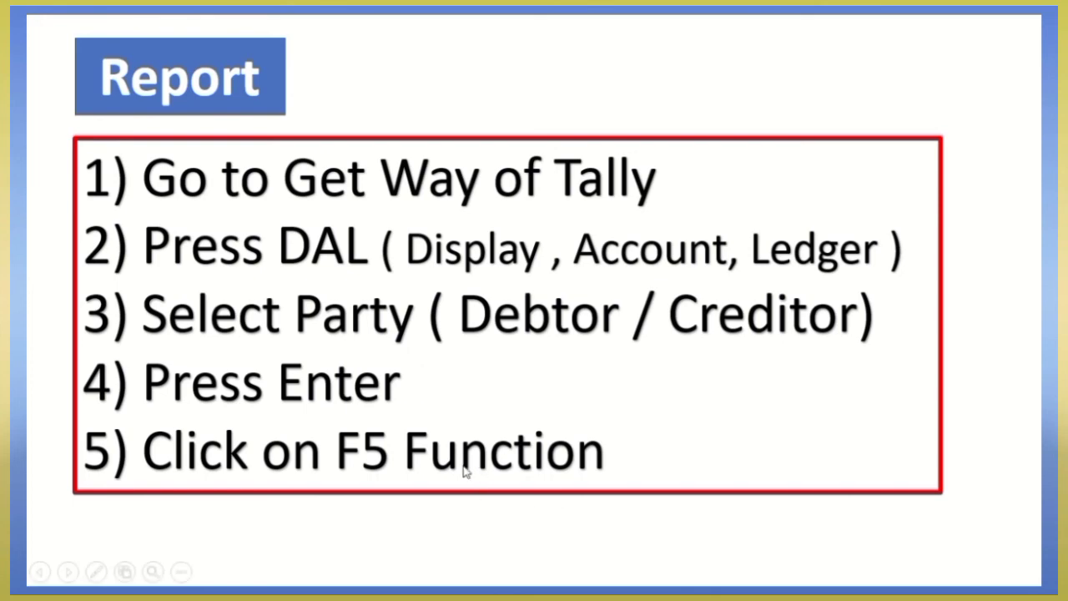
Step: Switch to TallyPrime, leave ledger creation and display the ledger vouchers of Minu Pvt Ltd from the account books
key(alt+Tab)
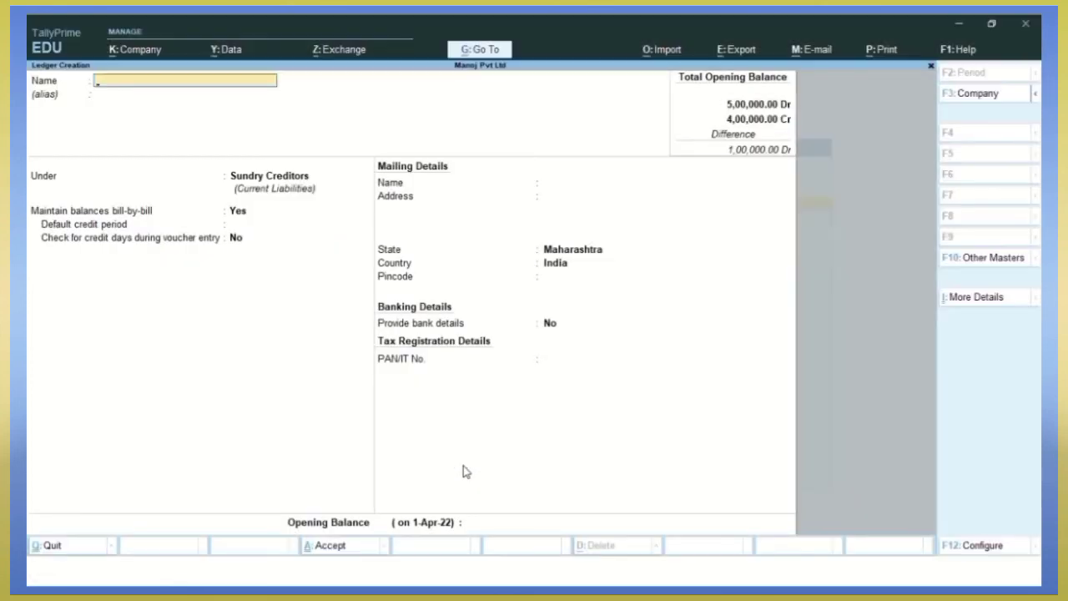
key(Escape)
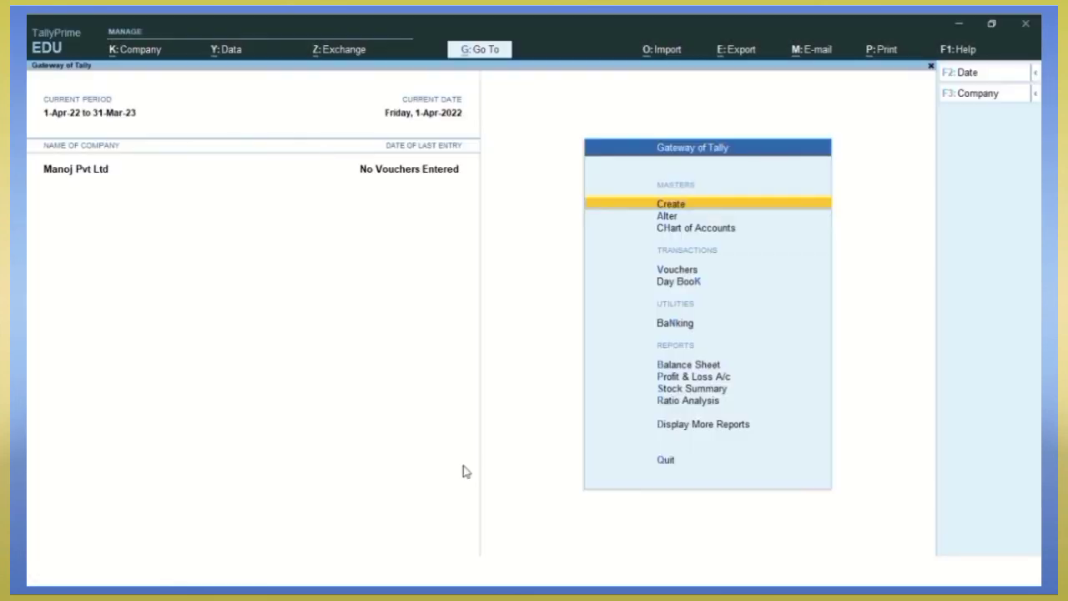
key(d)
key(a)
key(l)
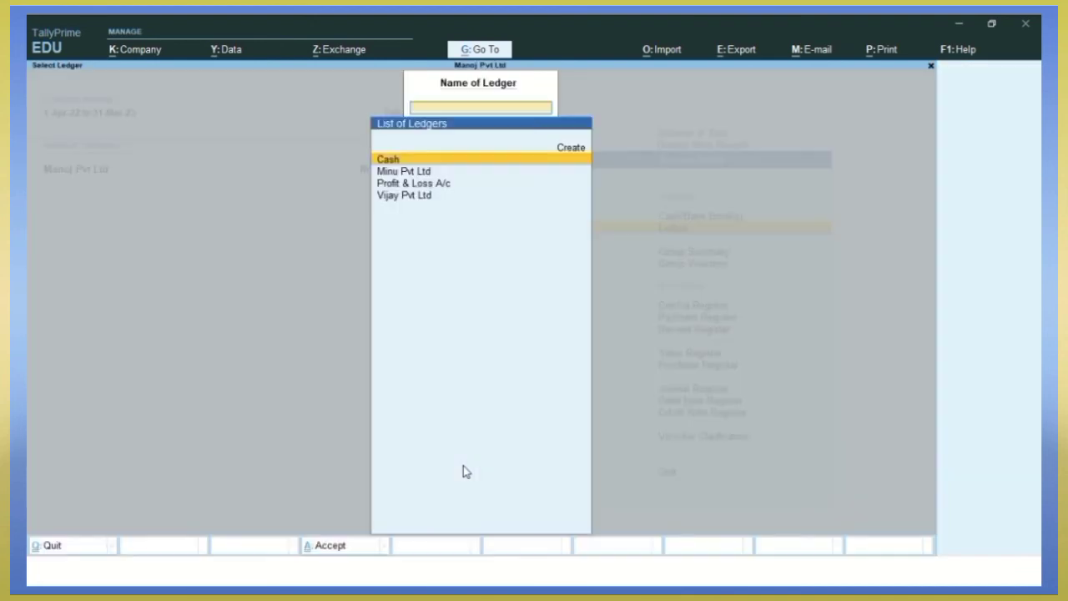
key(Down)
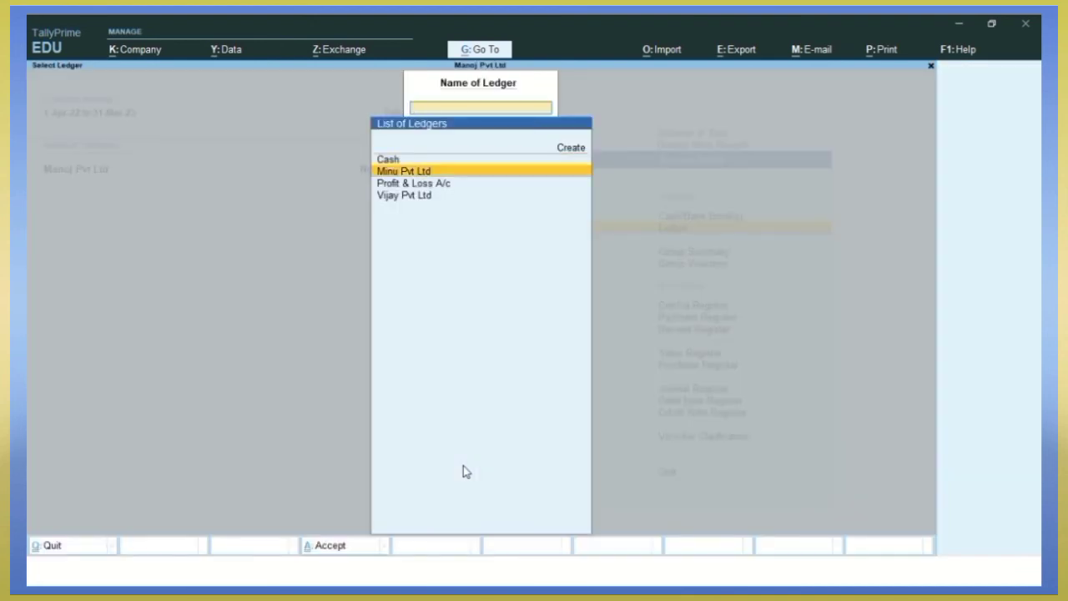
key(Return)
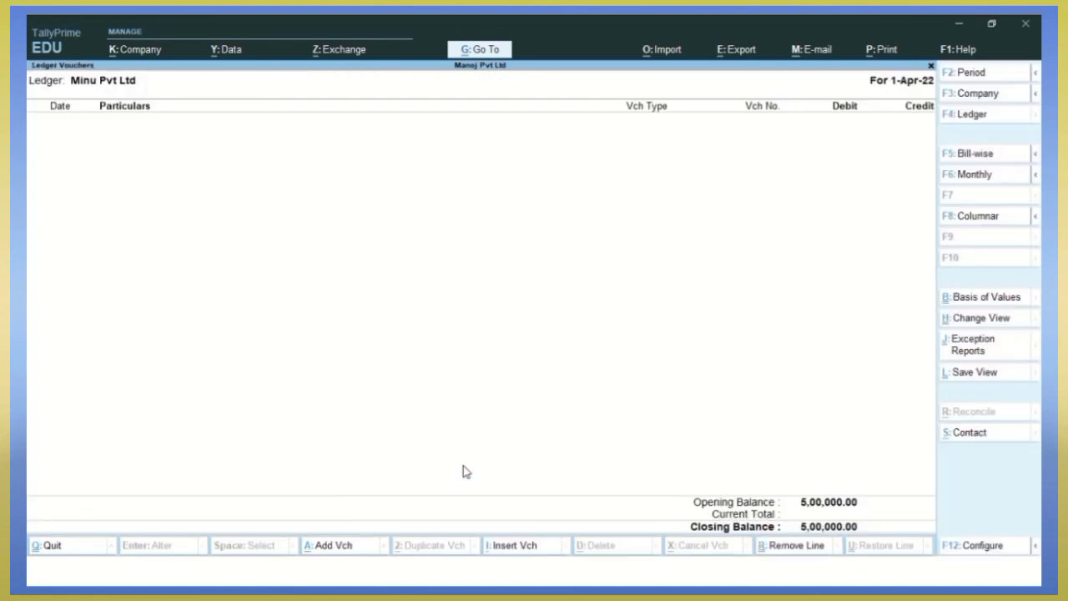
Step: Examine the bill-wise outstanding report of Minu Pvt Ltd, including due dates and overdue days, and return to the Gateway of Tally
key(F5)
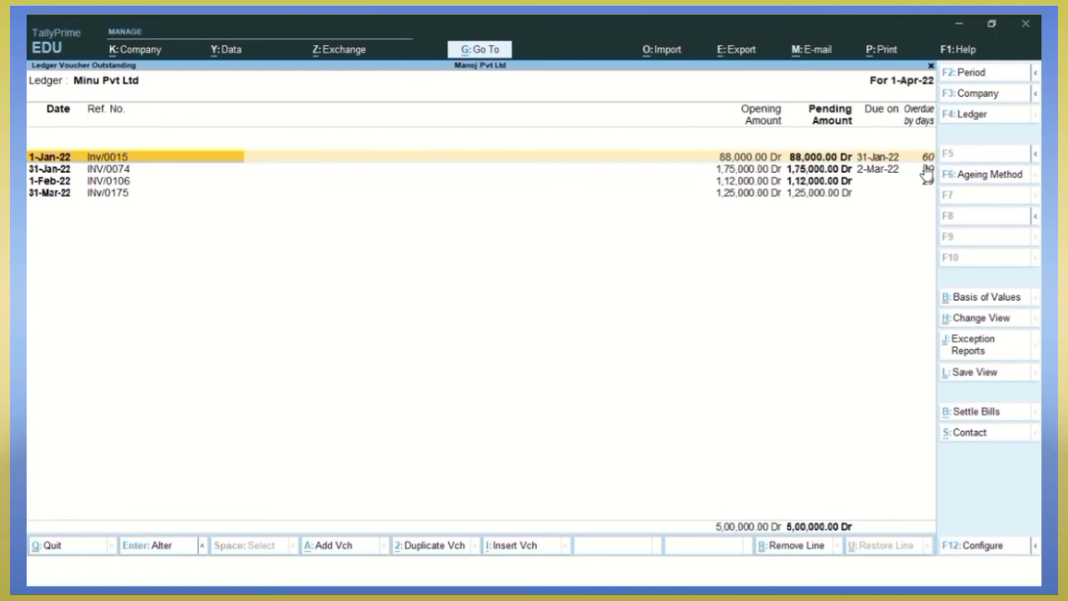
key(Escape)
key(Escape)
key(Escape)
key(Escape)
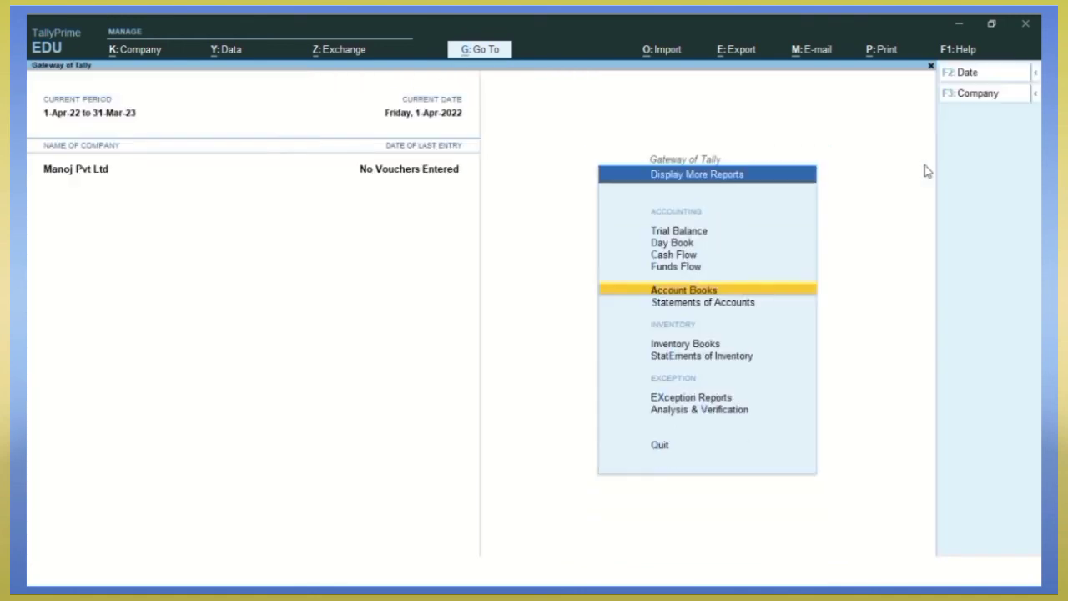
key(Escape)
key(Escape)
key(Escape)
Step: Display the Vijay Pvt Ltd ledger from the account books and show its bill-wise outstanding report
key(d)
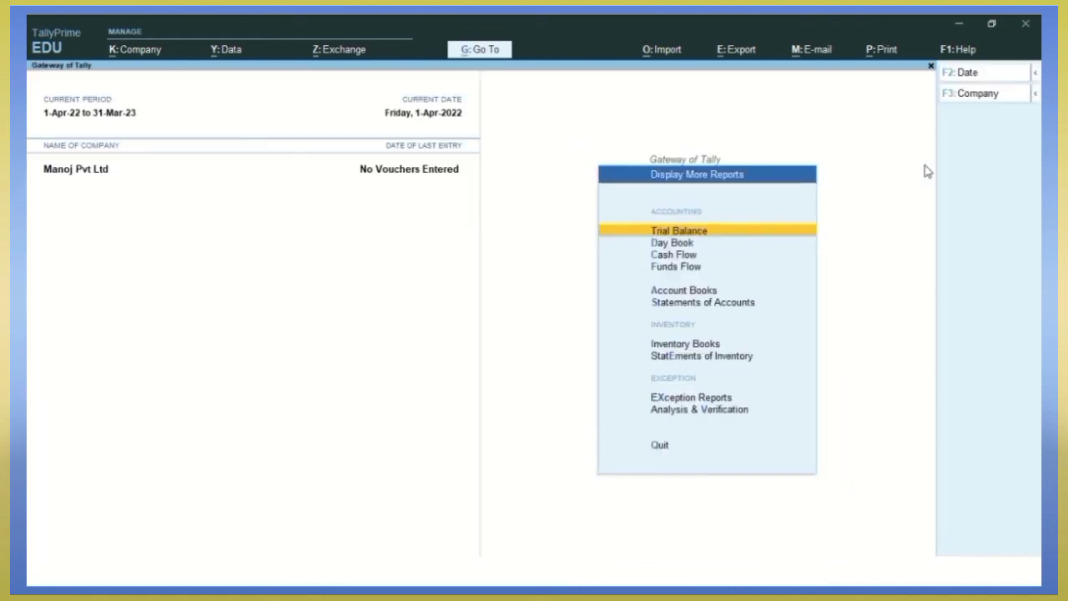
key(a)
key(l)
key(Down)
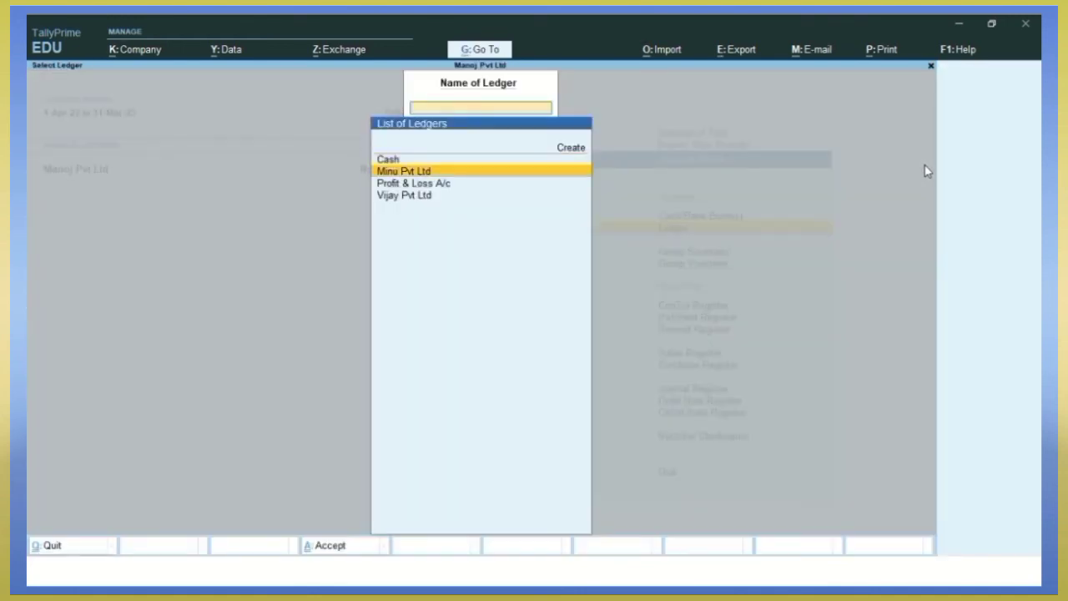
key(Down)
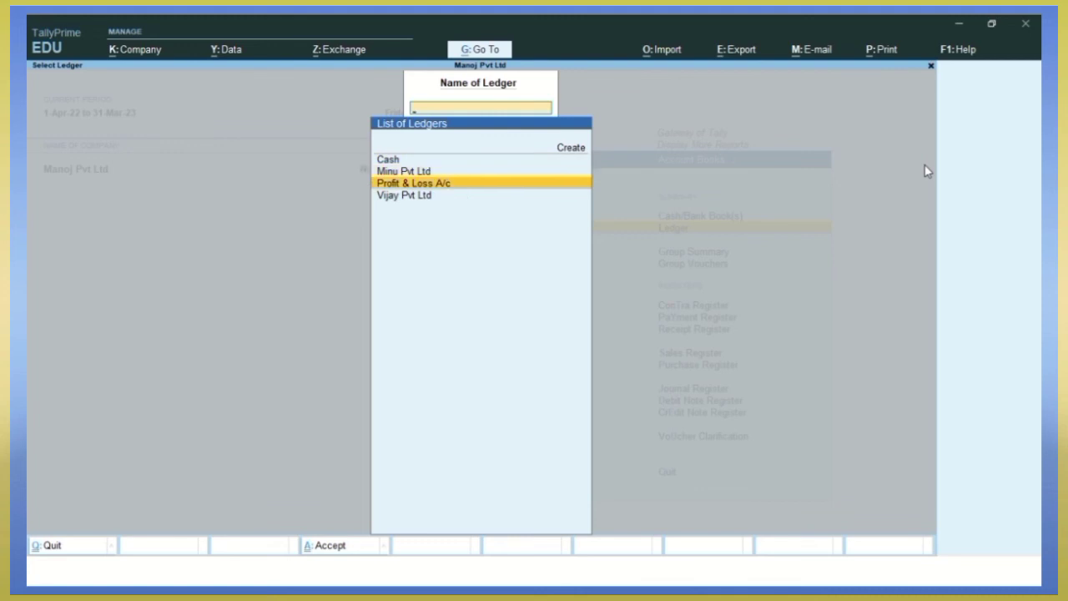
key(Down)
key(Return)
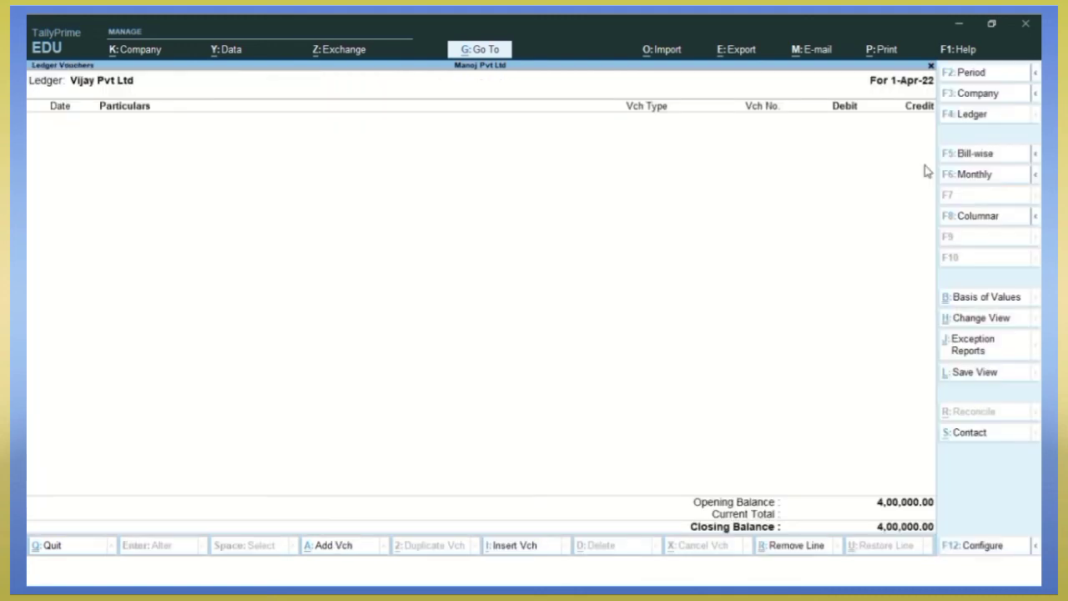
key(F5)
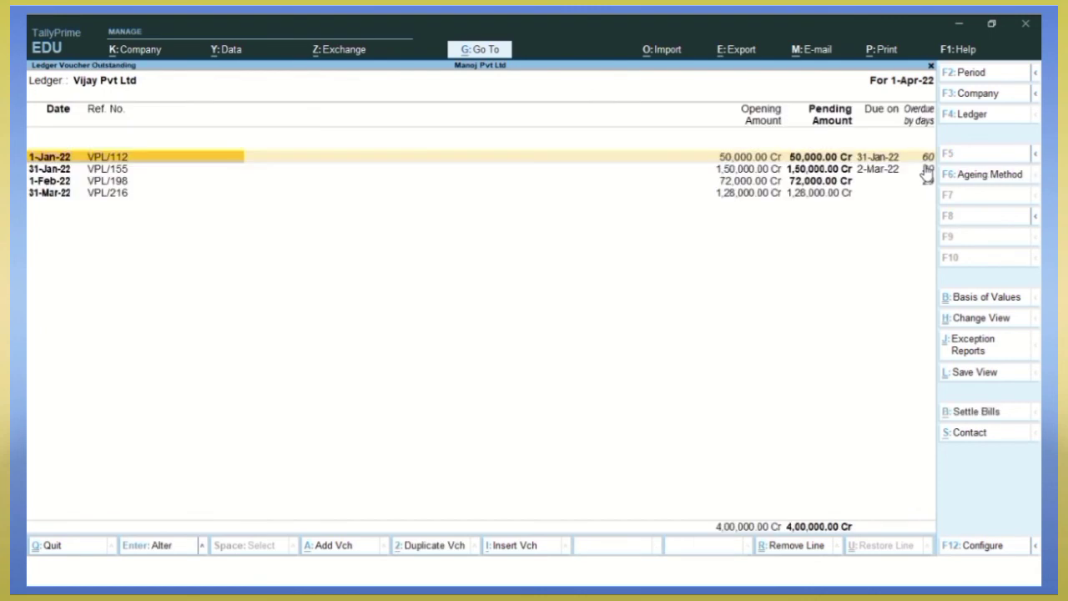